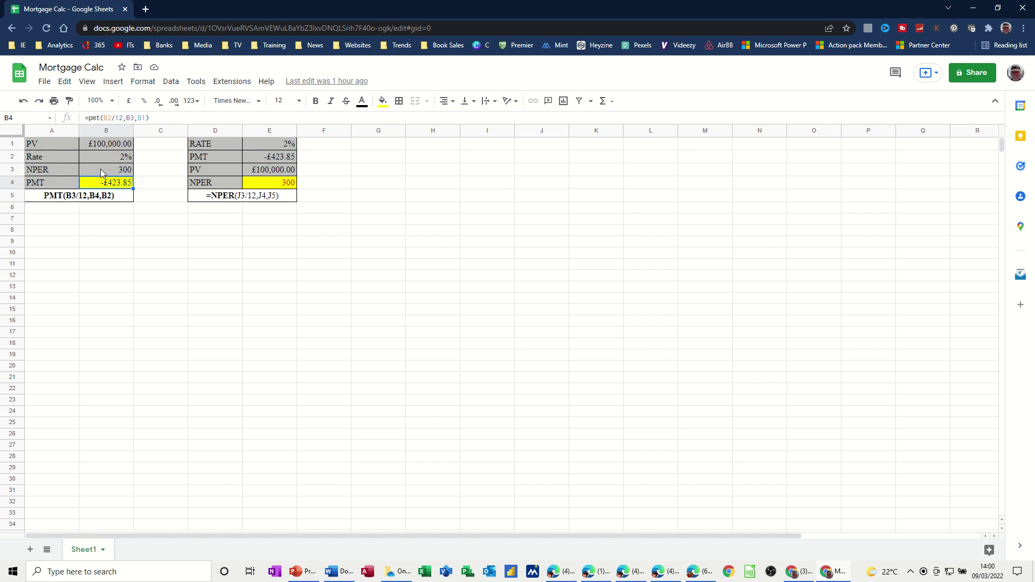
# Try NPER values of 250 and 200, then restore the number of periods to 300
pyautogui.click(101, 172)
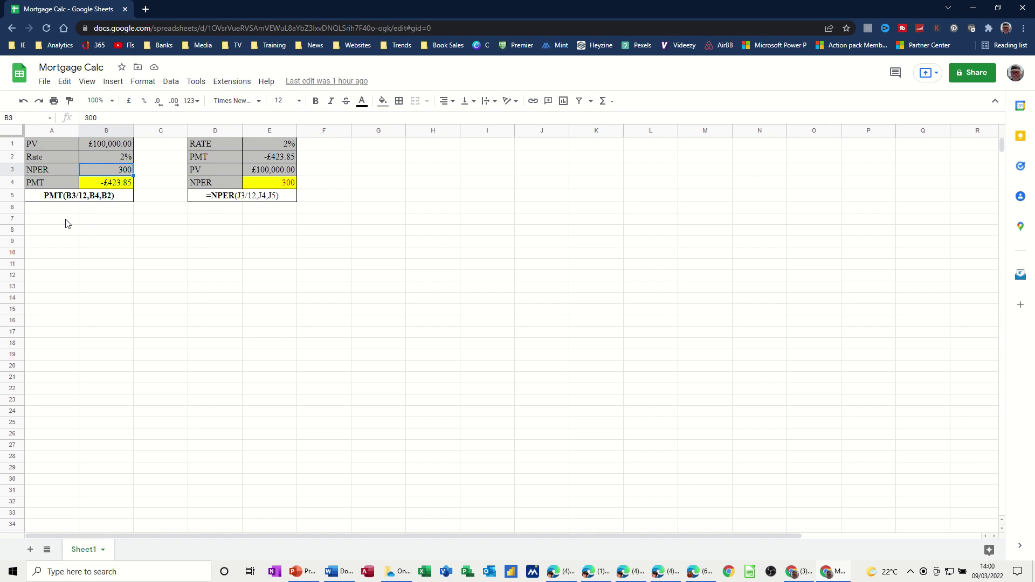
pyautogui.write('250')
pyautogui.click(118, 241)
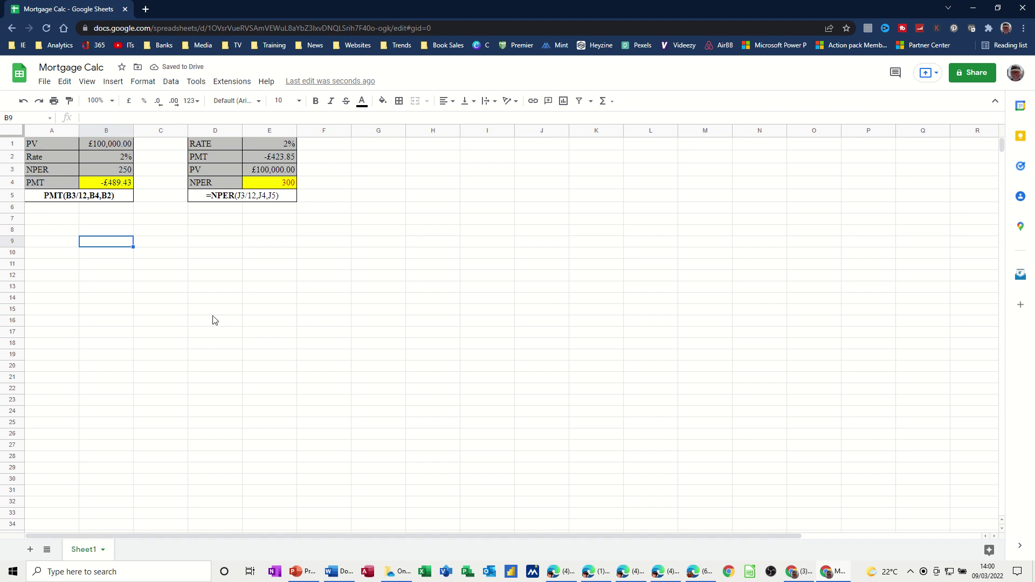
pyautogui.hotkey('ctrl', 'z')
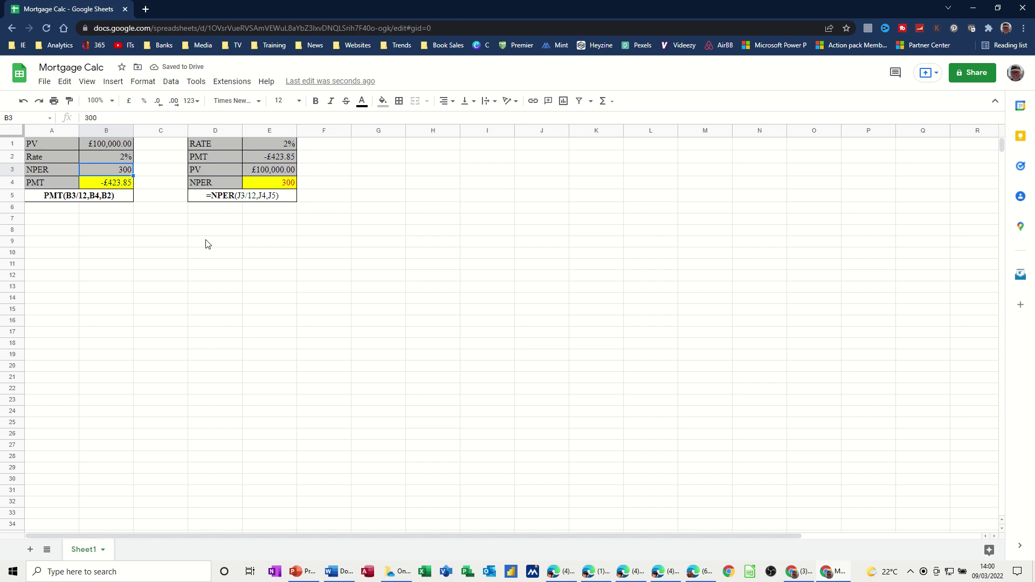
pyautogui.hotkey('ctrl', 'y')
pyautogui.write('200')
pyautogui.press('Return')
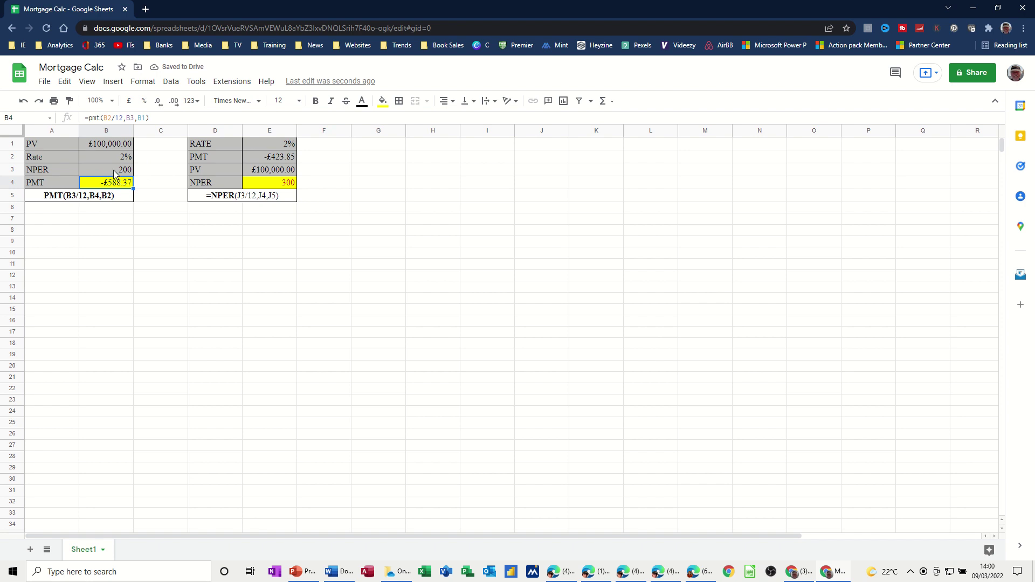
pyautogui.press('Up')
pyautogui.write('300')
pyautogui.hotkey('ctrl', 'Return')
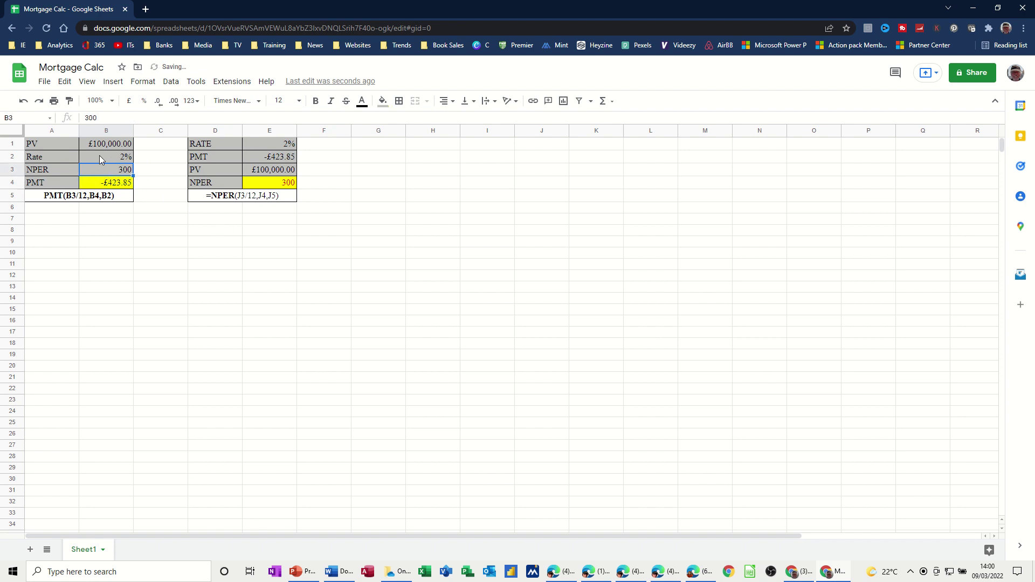
# Try interest rates of 3% and 10%, then undo back to 3%
pyautogui.click(100, 158)
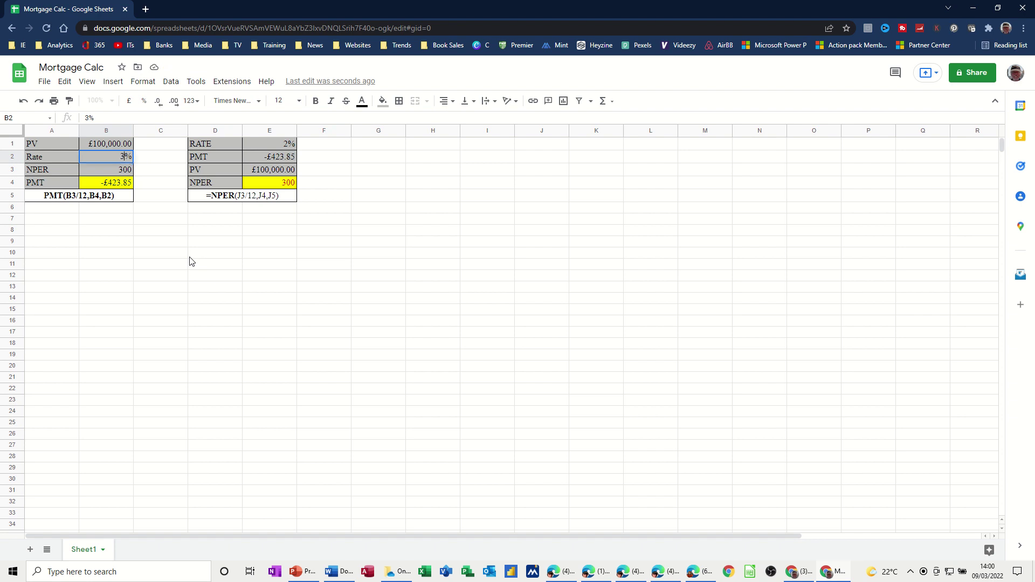
pyautogui.write('3')
pyautogui.press('Return')
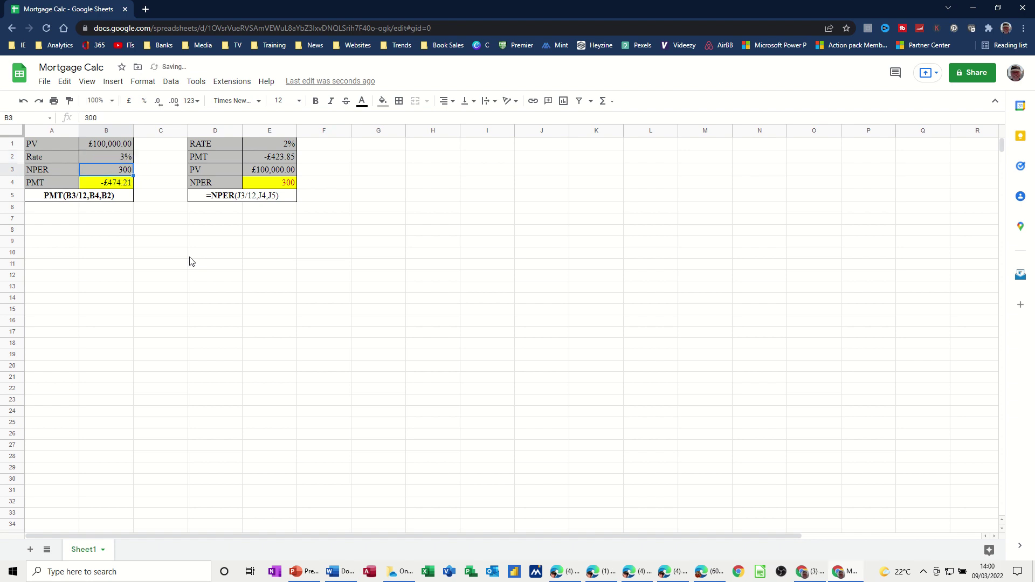
pyautogui.click(111, 156)
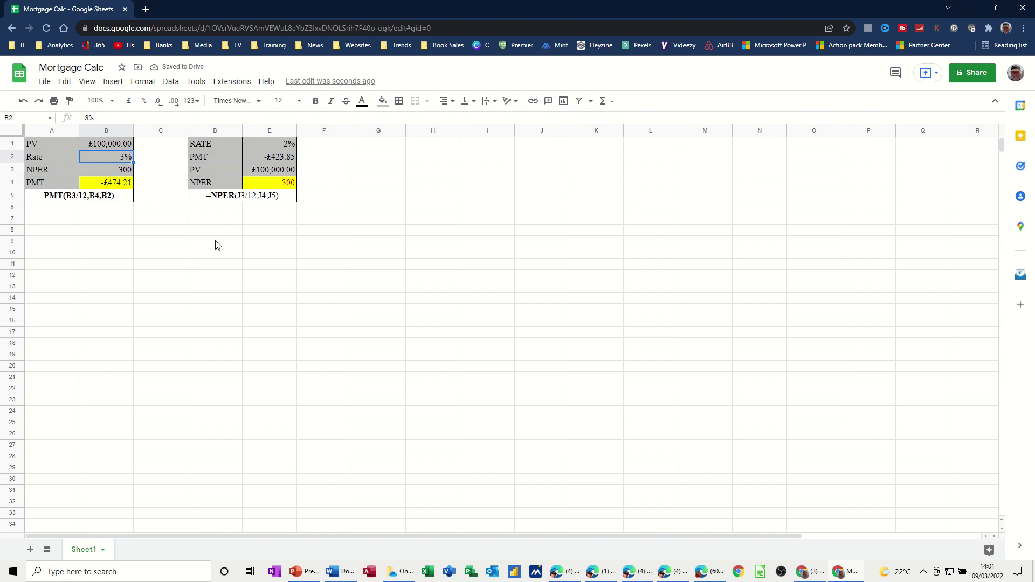
pyautogui.write('10')
pyautogui.press('Return')
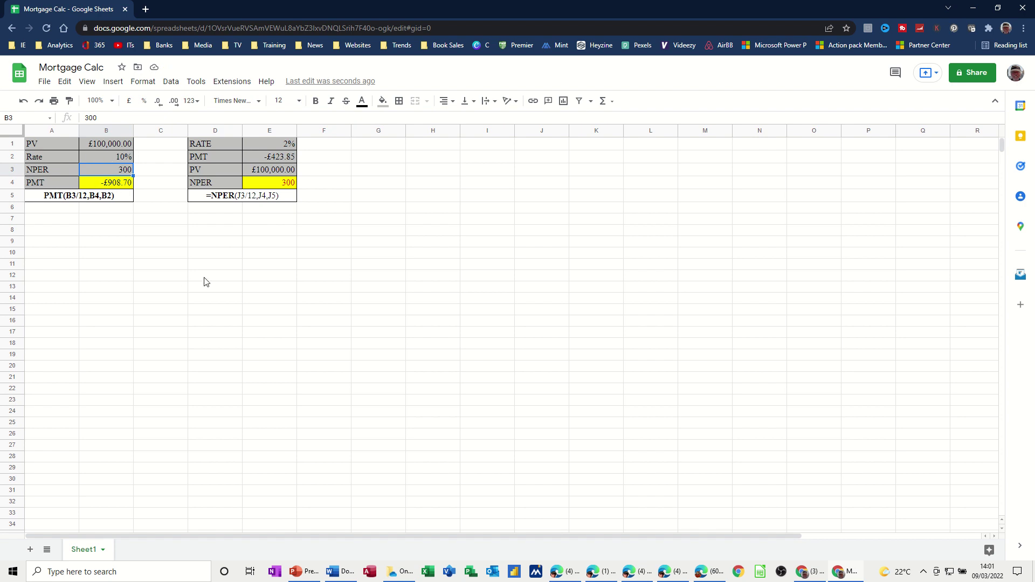
pyautogui.hotkey('ctrl', 'z')
pyautogui.hotkey('ctrl', 'z')
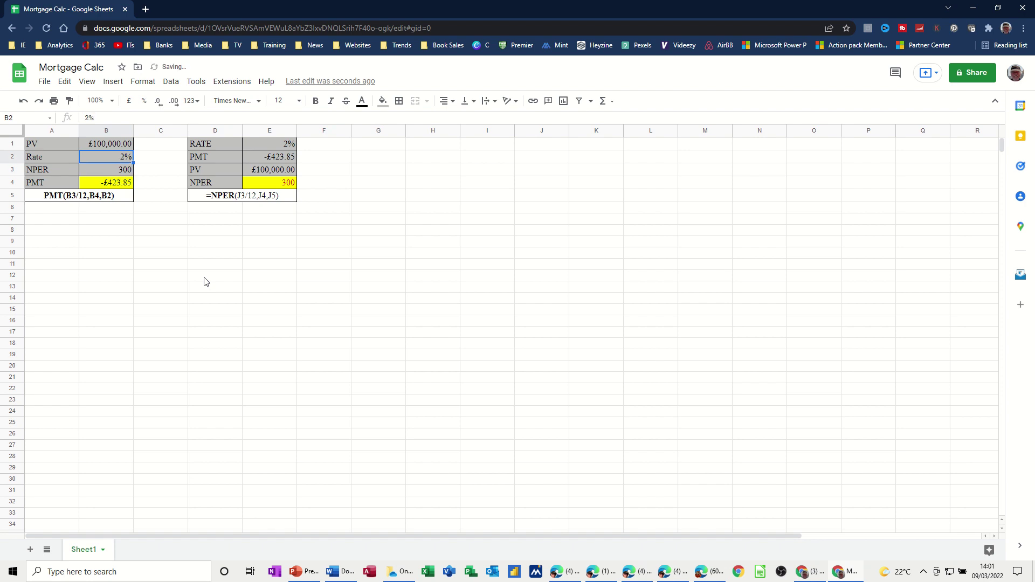
# Try £50,000 and £2,000,000 as the NPER table's present value, then settle on £200,000
pyautogui.click(263, 173)
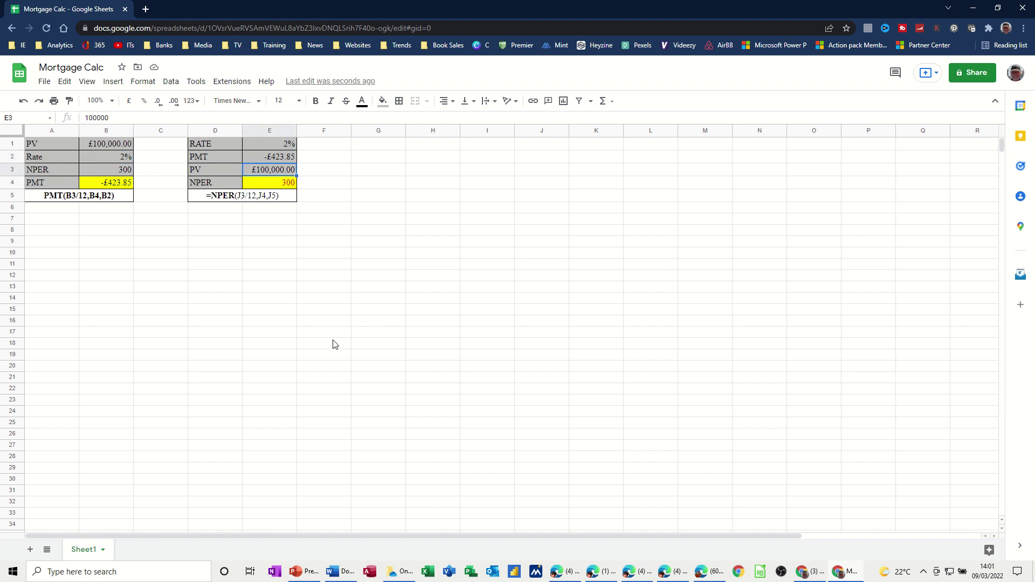
pyautogui.write('50000')
pyautogui.press('Return')
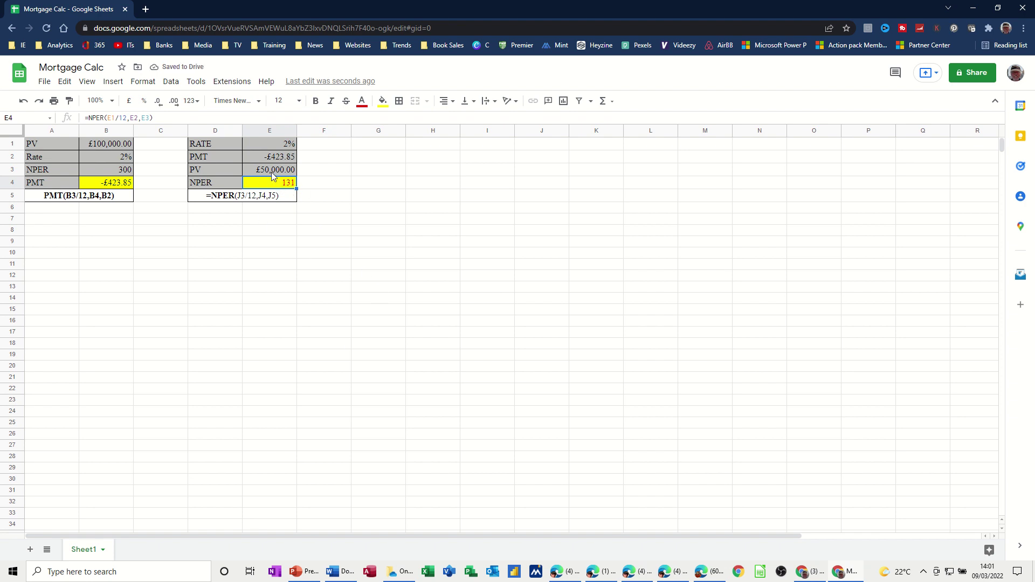
pyautogui.click(271, 172)
pyautogui.write('200')
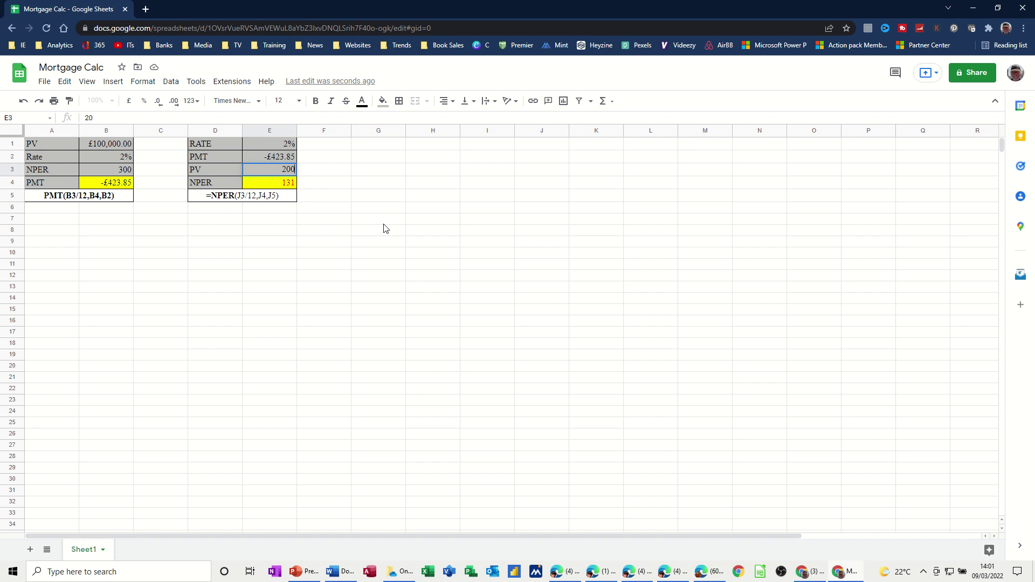
pyautogui.write('0000')
pyautogui.press('Return')
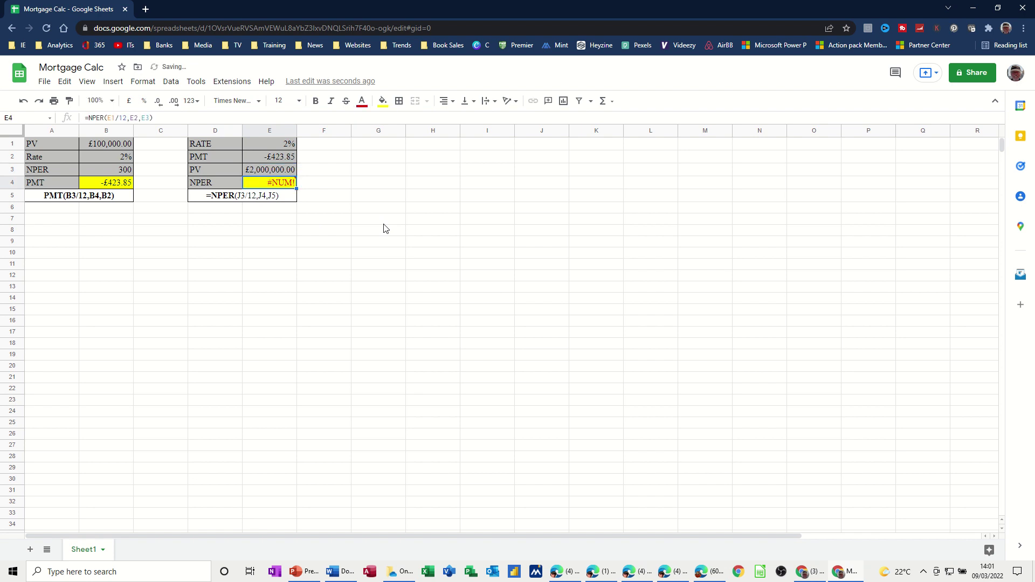
pyautogui.click(259, 172)
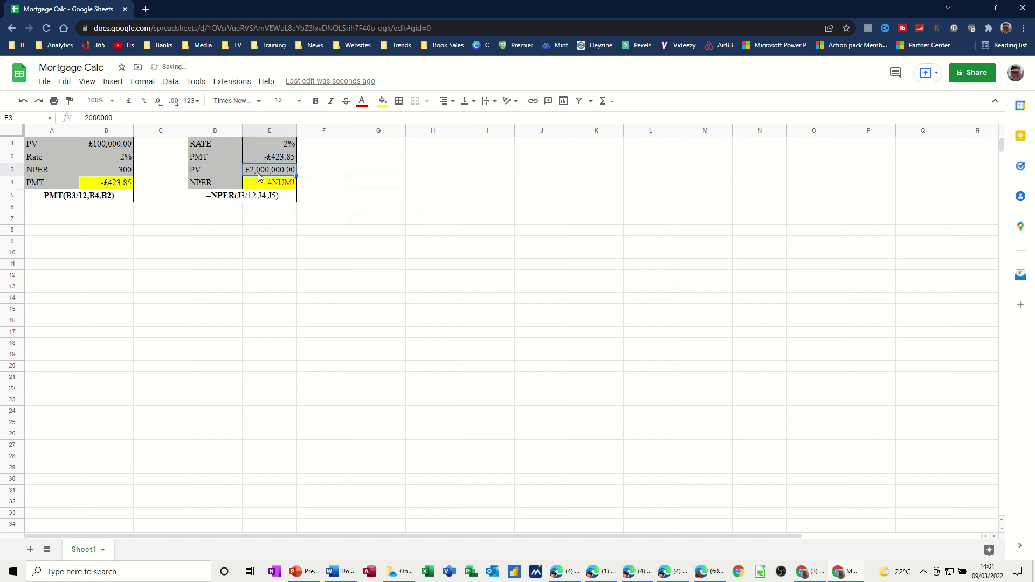
pyautogui.click(123, 119)
pyautogui.press('BackSpace')
pyautogui.press('Return')
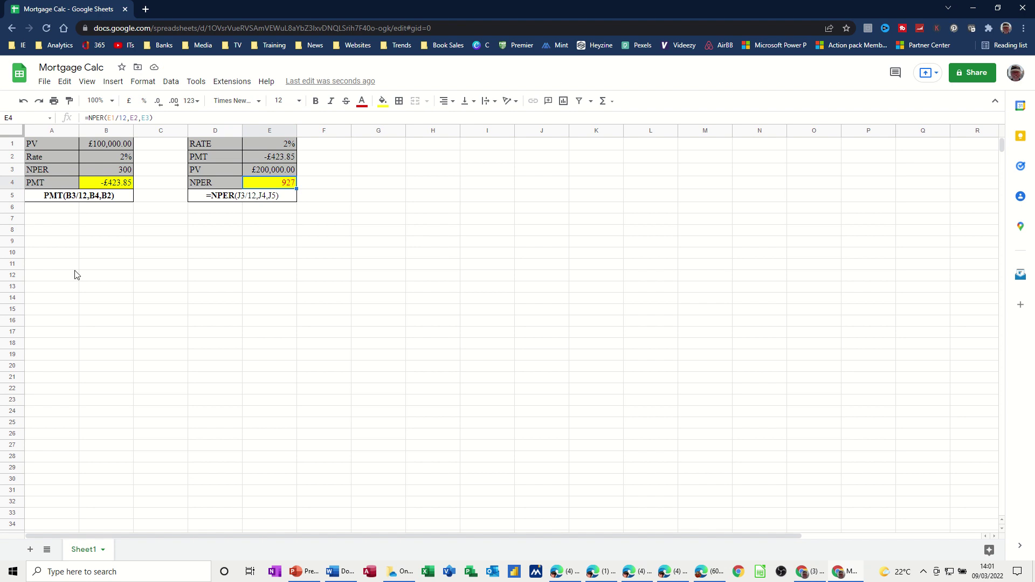
# Copy the PV, Rate, NPER, PMT labels into A8:A11
pyautogui.moveTo(43, 144); pyautogui.dragTo(43, 186)
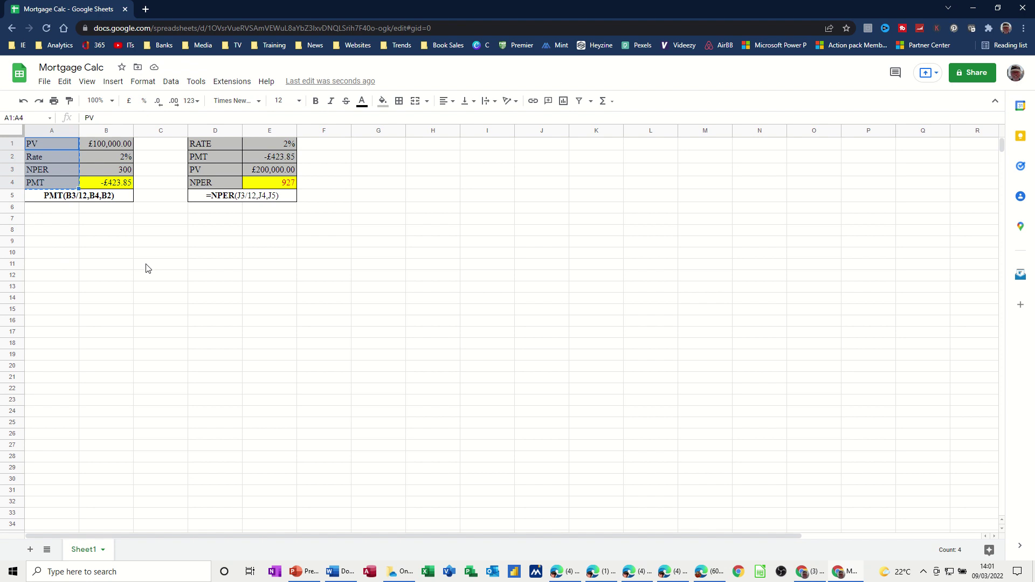
pyautogui.click(62, 237)
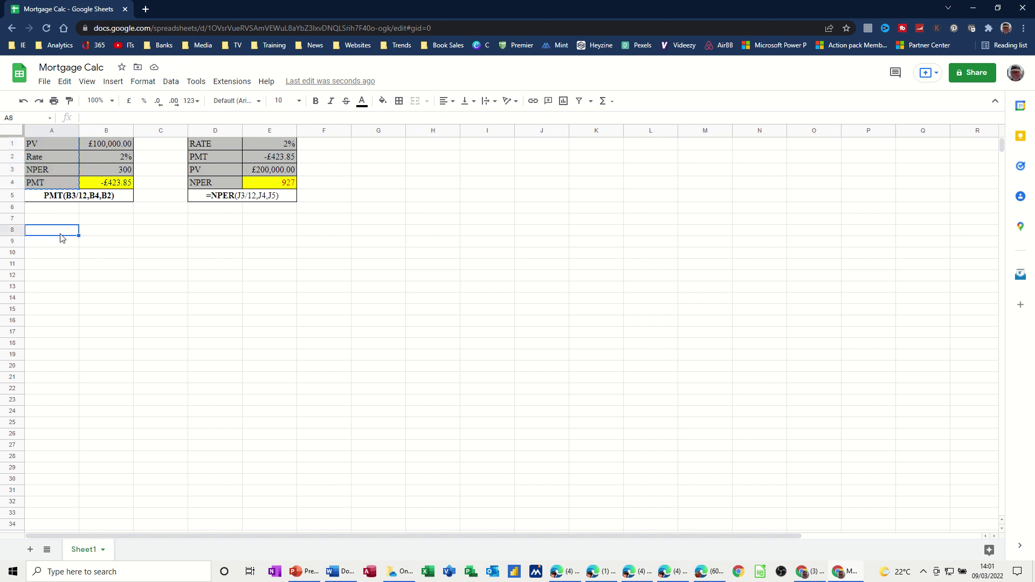
pyautogui.hotkey('ctrl', 'v')
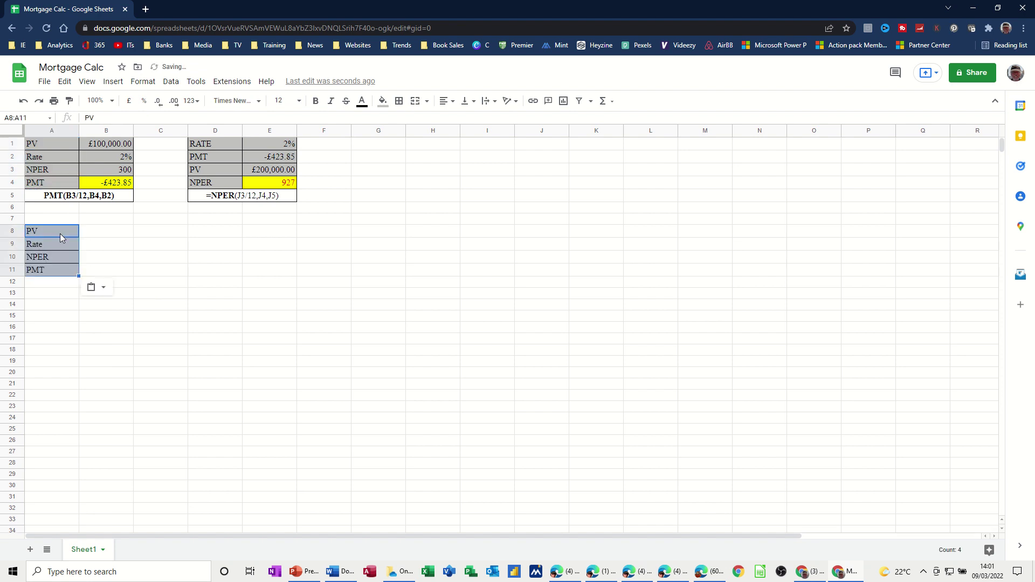
# Enter 100000, 2% and 300 in B8:B10 and format B8 as pound currency
pyautogui.click(106, 239)
pyautogui.write('100000')
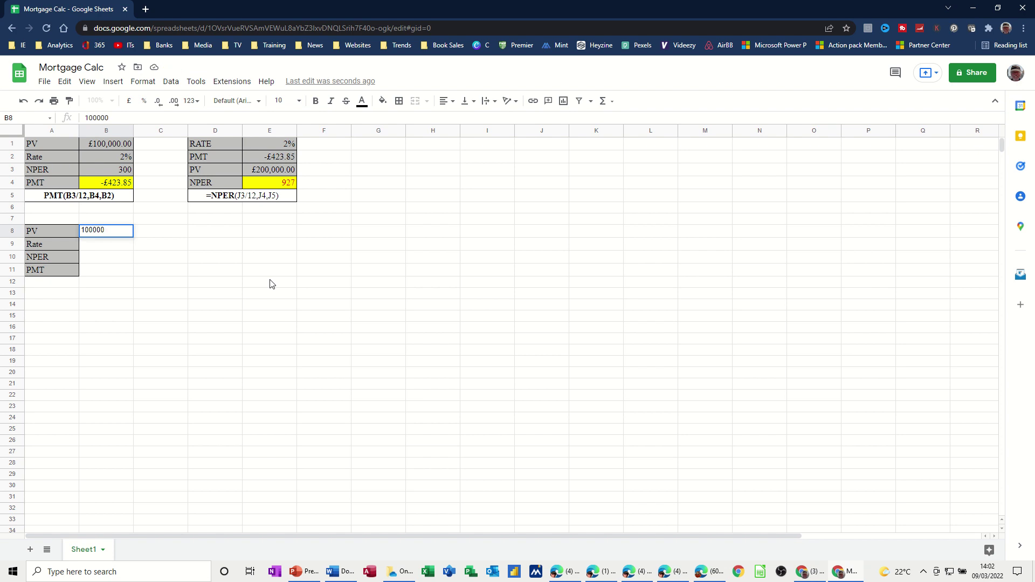
pyautogui.click(120, 244)
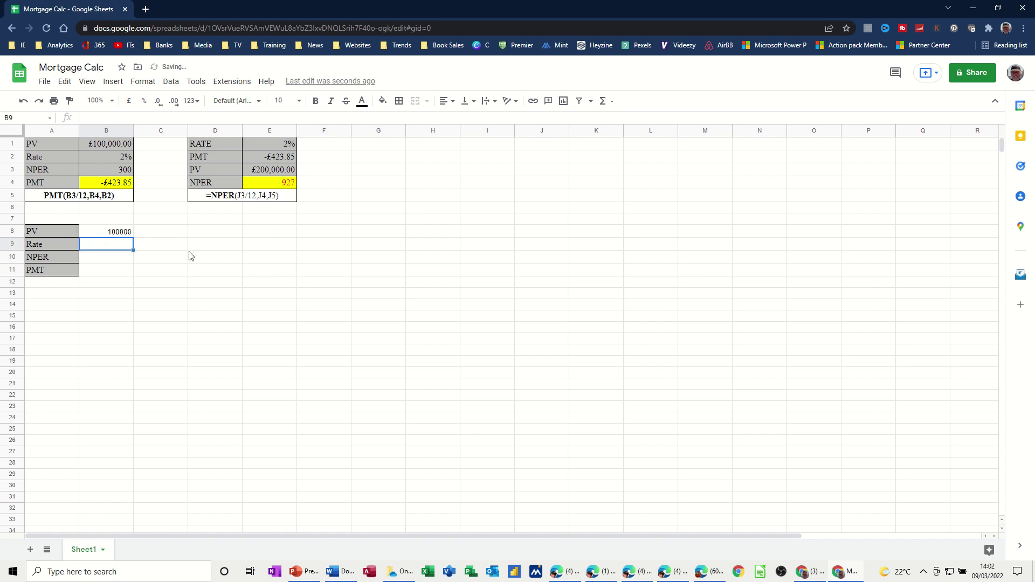
pyautogui.write('2%')
pyautogui.click(99, 259)
pyautogui.write('300')
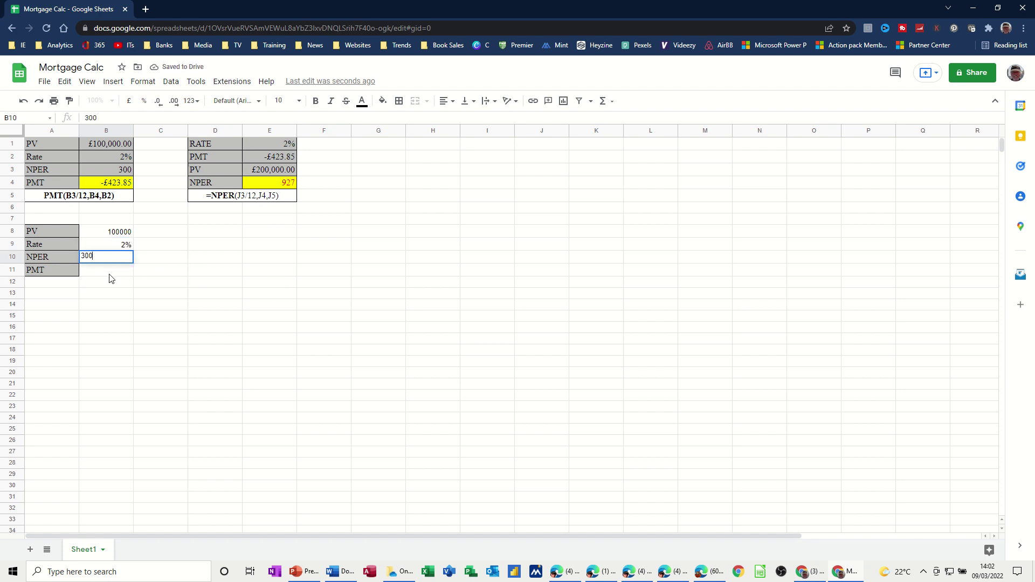
pyautogui.click(109, 274)
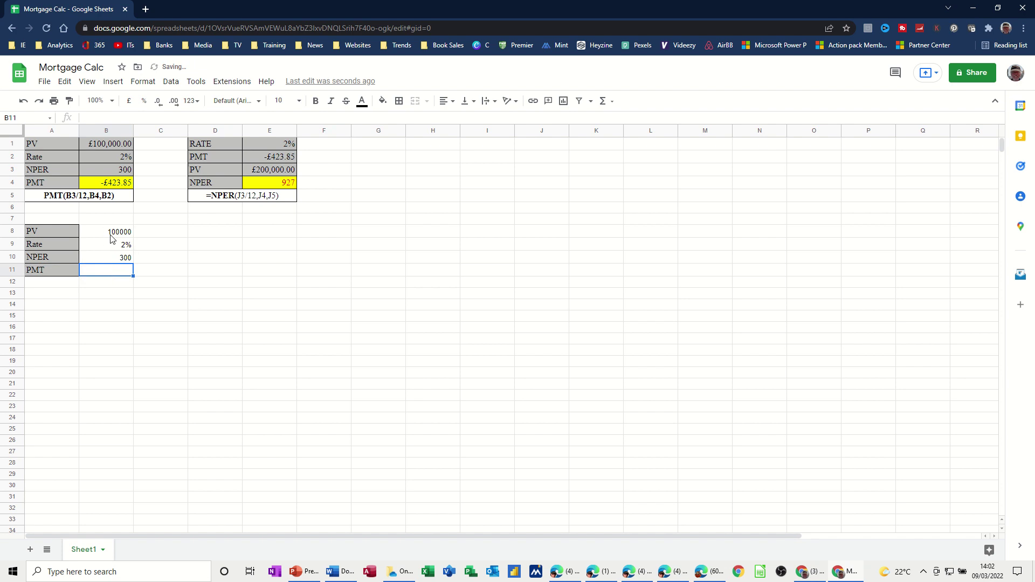
pyautogui.click(110, 235)
pyautogui.click(128, 104)
pyautogui.click(110, 274)
# Enter =pmt(B9/12,B10,B8) in B11, returning -£423.85
pyautogui.write('=pmt(')
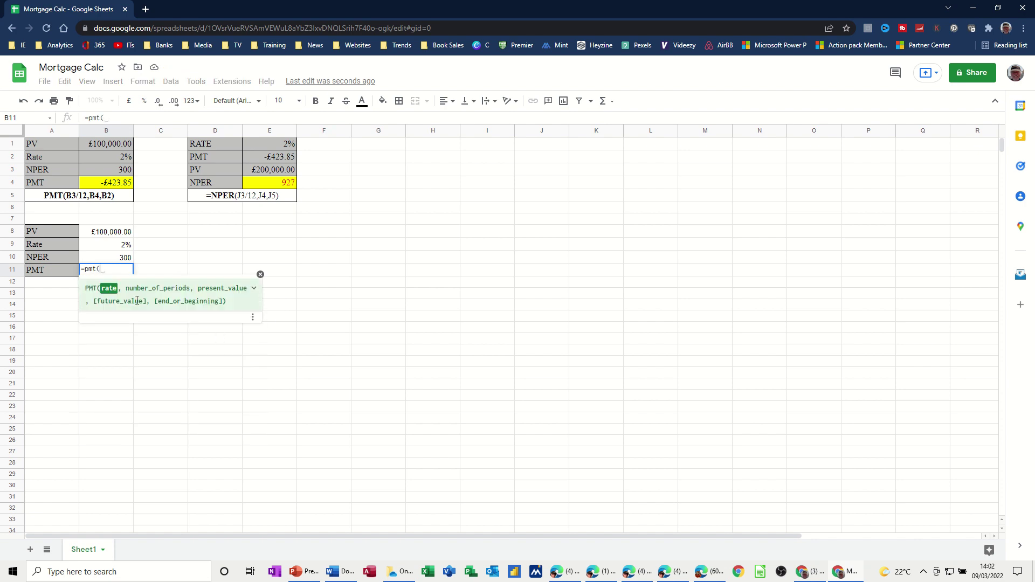
pyautogui.click(110, 250)
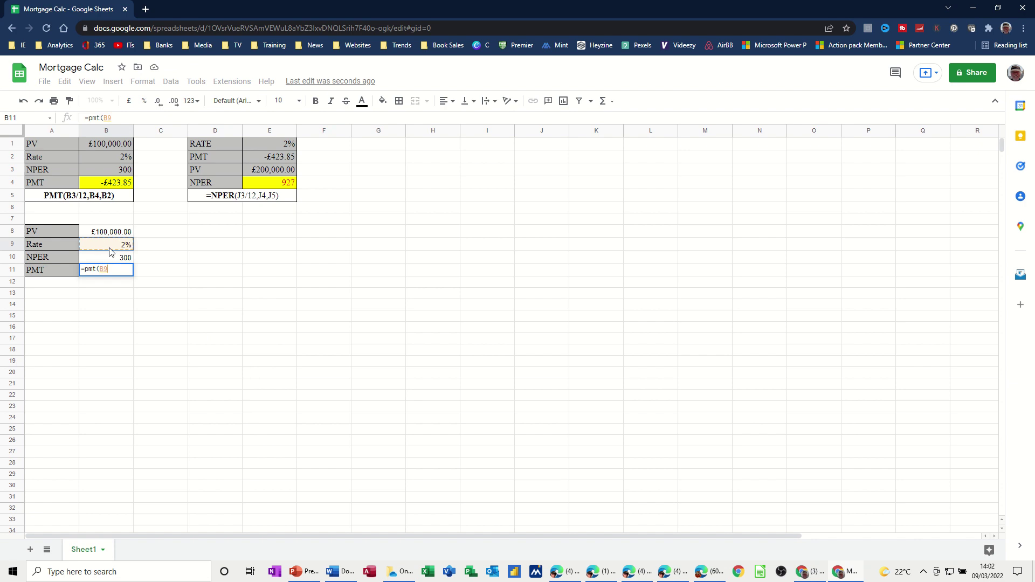
pyautogui.write('/12')
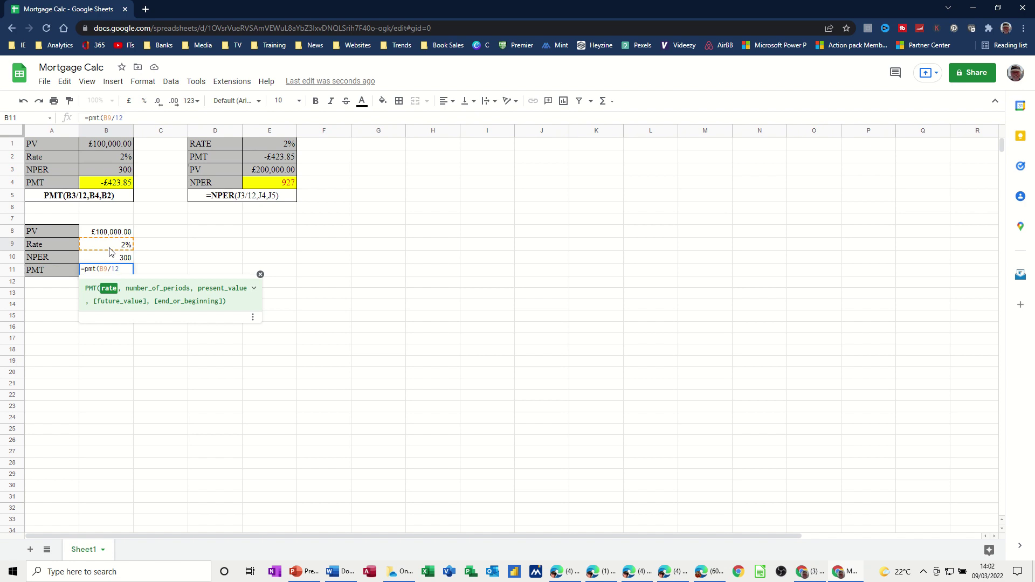
pyautogui.write(',')
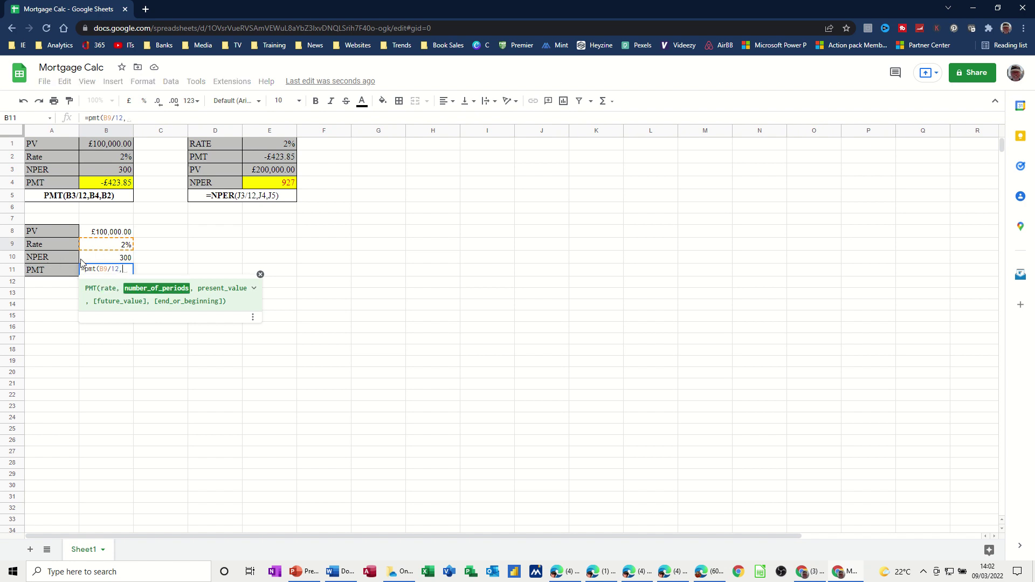
pyautogui.click(104, 261)
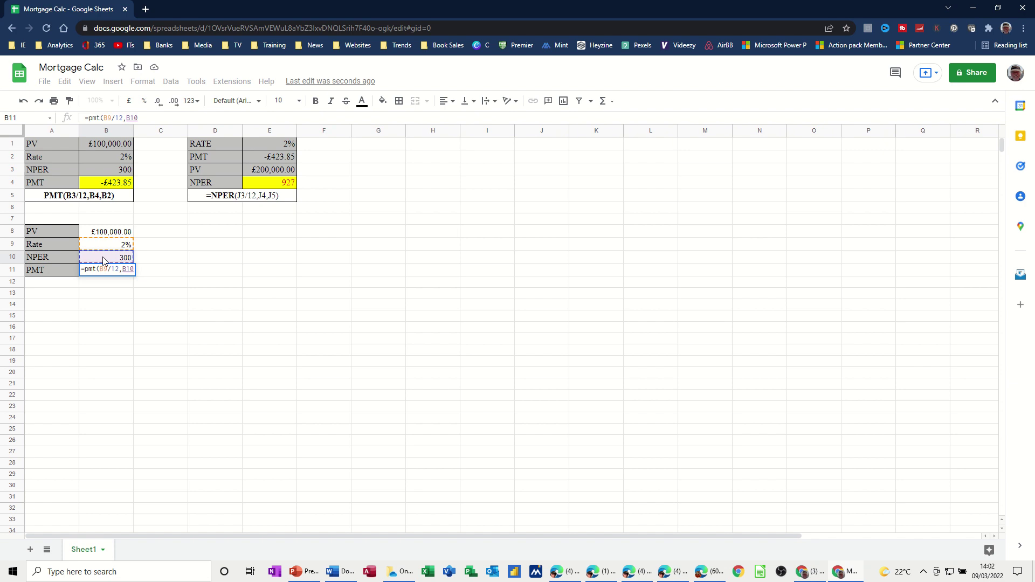
pyautogui.write(',')
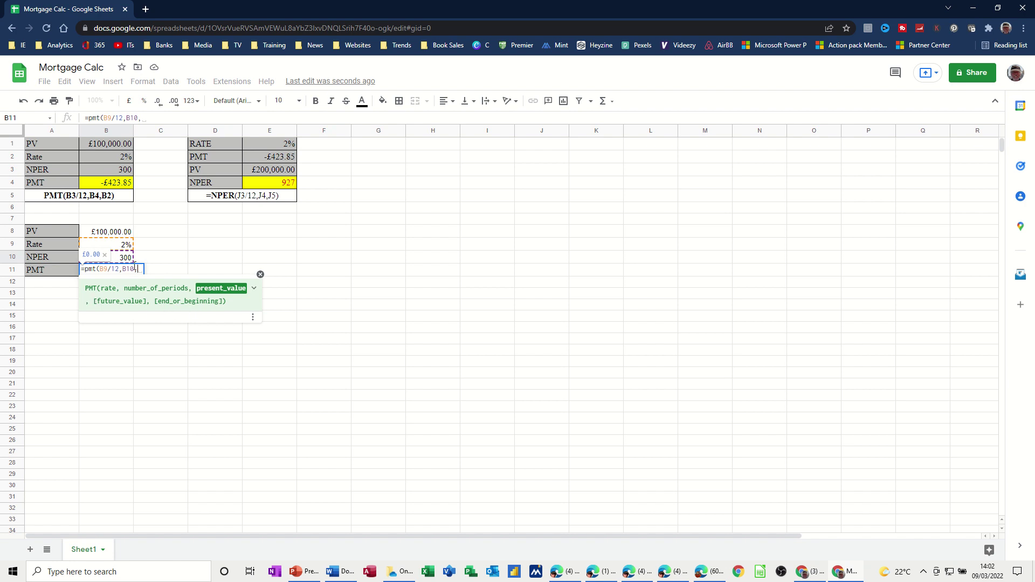
pyautogui.click(111, 236)
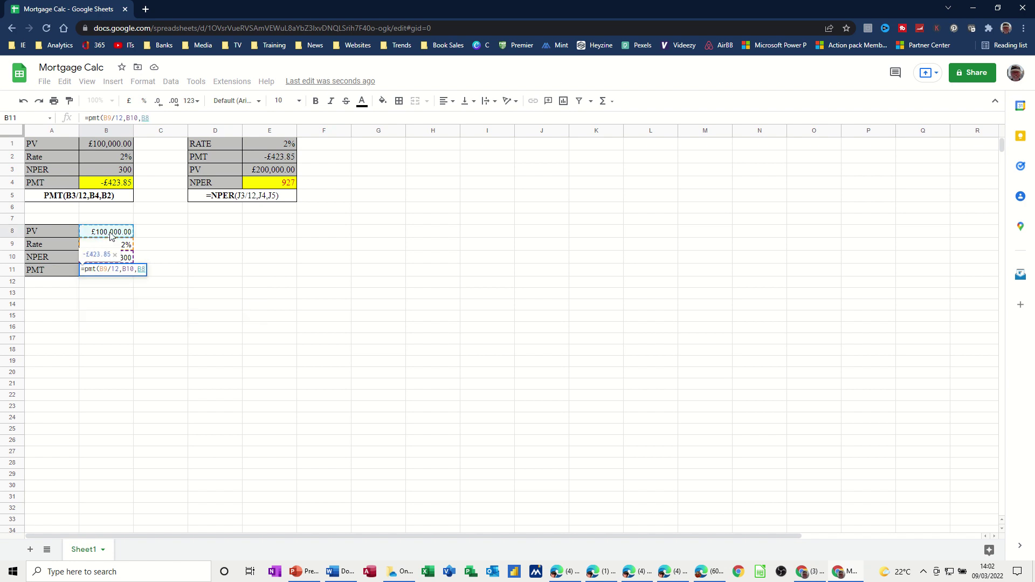
pyautogui.click(156, 118)
pyautogui.press('Return')
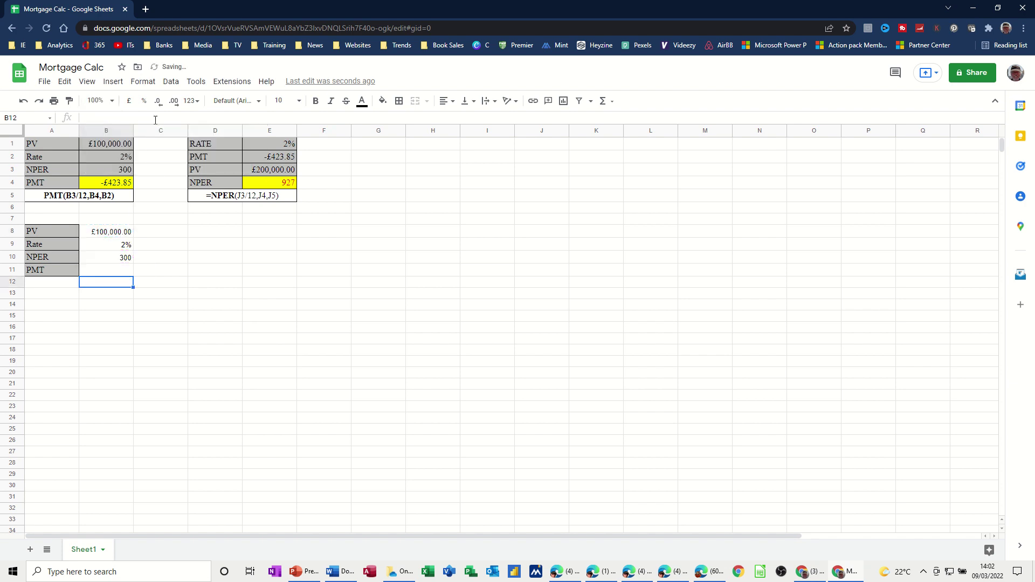
pyautogui.click(110, 274)
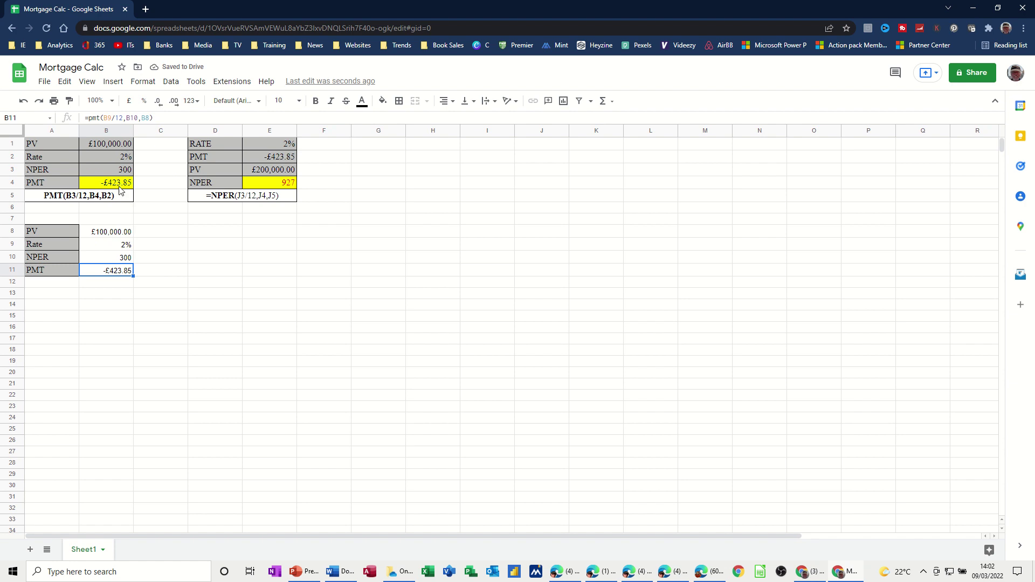
# Copy the RATE to NPER labels into D8:D11
pyautogui.moveTo(215, 141); pyautogui.dragTo(219, 187)
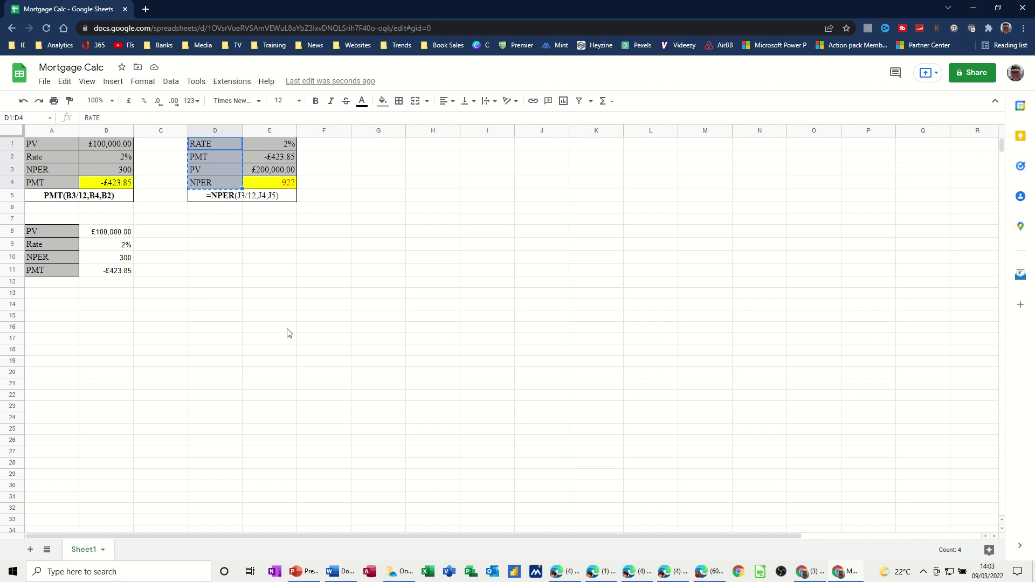
pyautogui.click(213, 230)
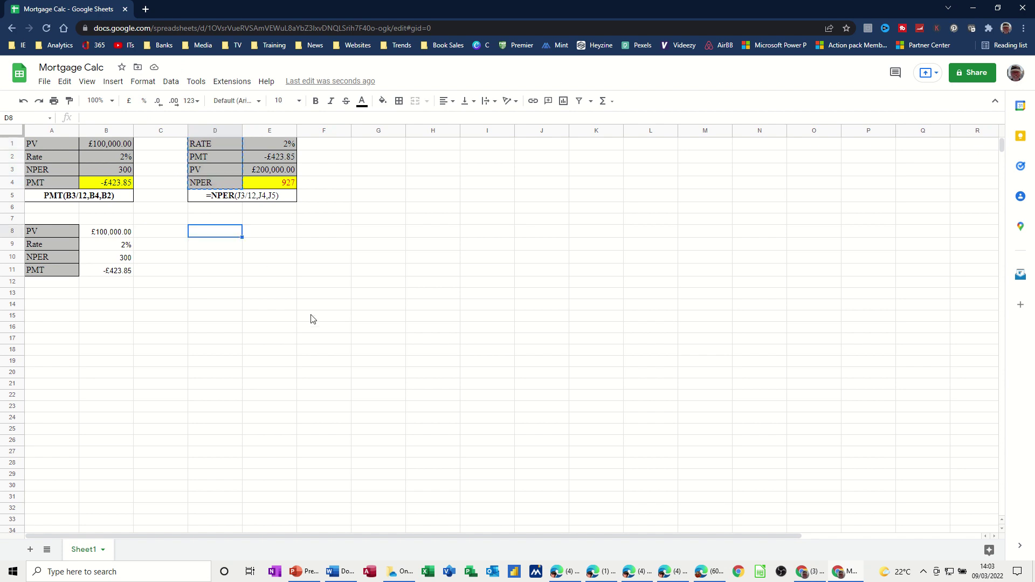
pyautogui.hotkey('ctrl', 'v')
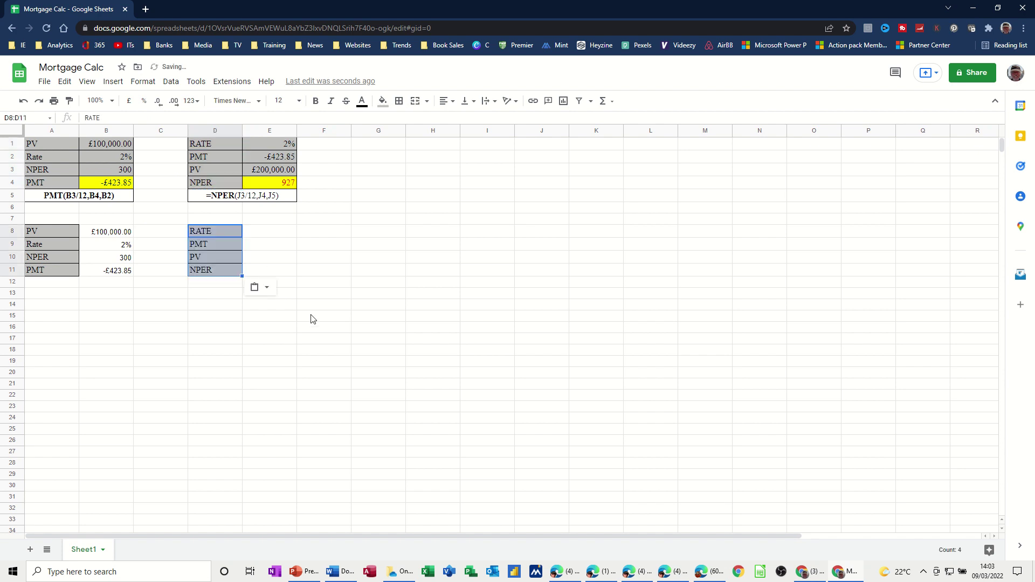
# Enter 2%, -423.85 and 100000 in E8:E10, with E10 formatted as pound currency
pyautogui.click(261, 233)
pyautogui.write('2')
pyautogui.press('Return')
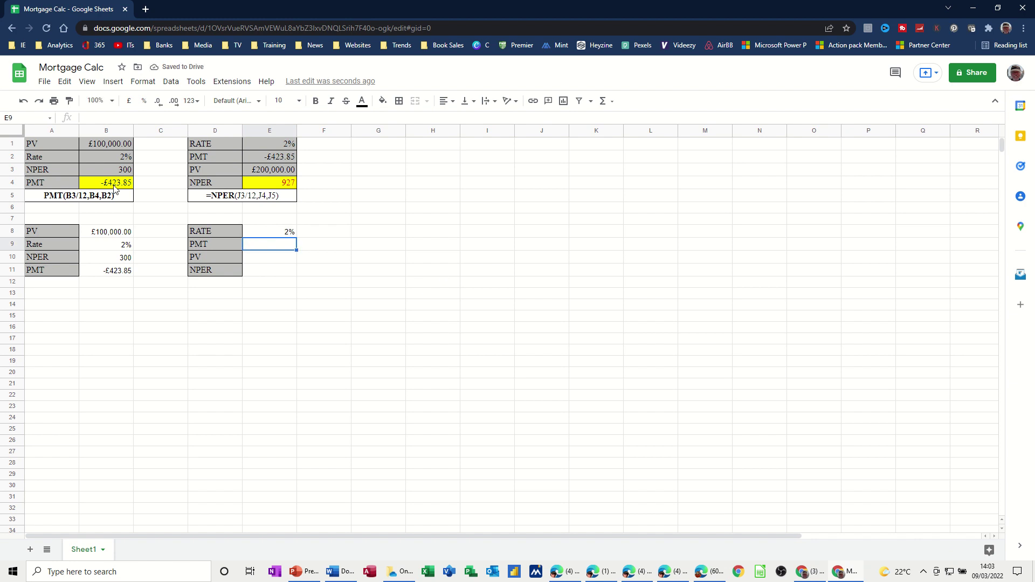
pyautogui.write('-423.85')
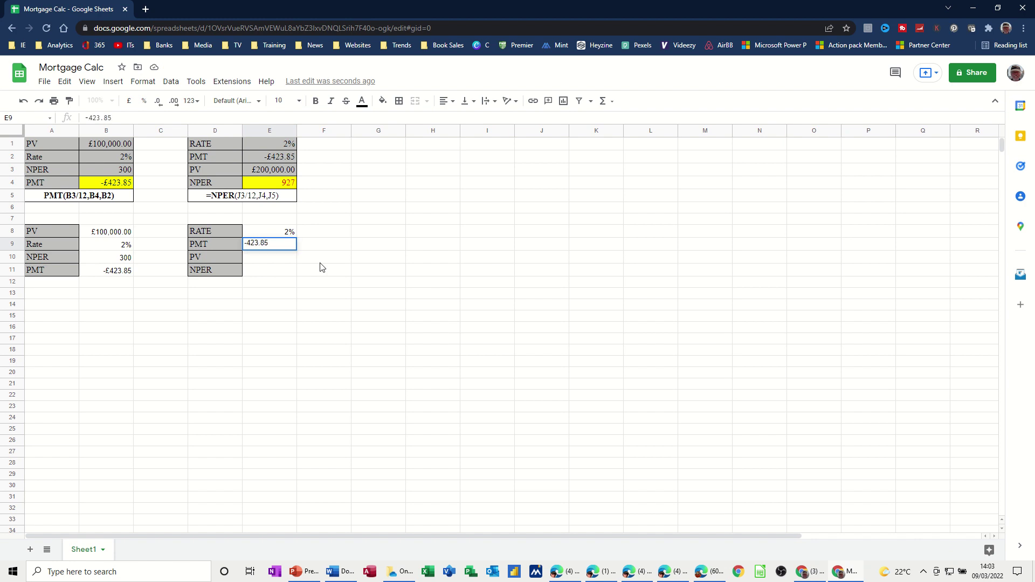
pyautogui.click(270, 260)
pyautogui.write('100000')
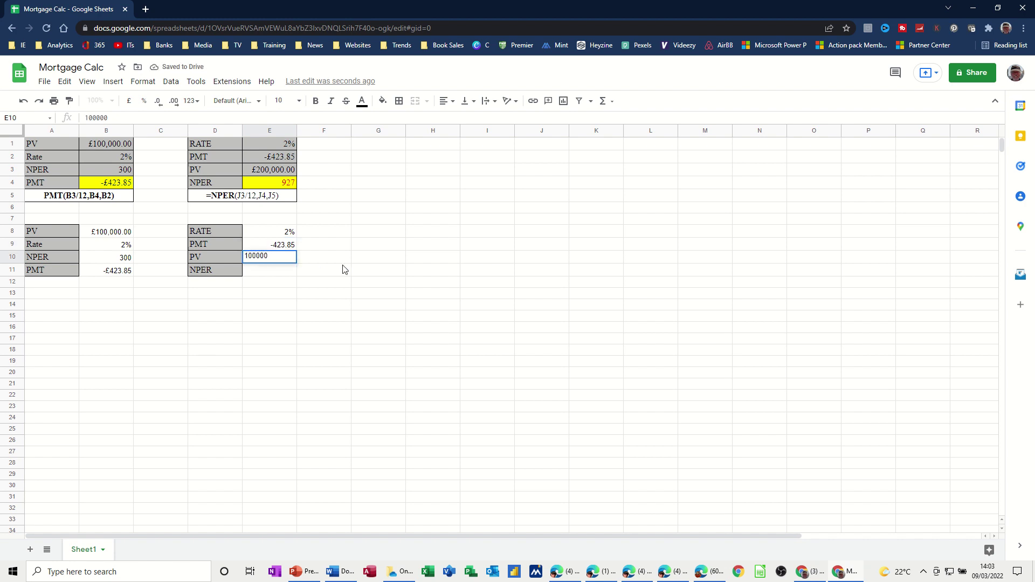
pyautogui.click(274, 271)
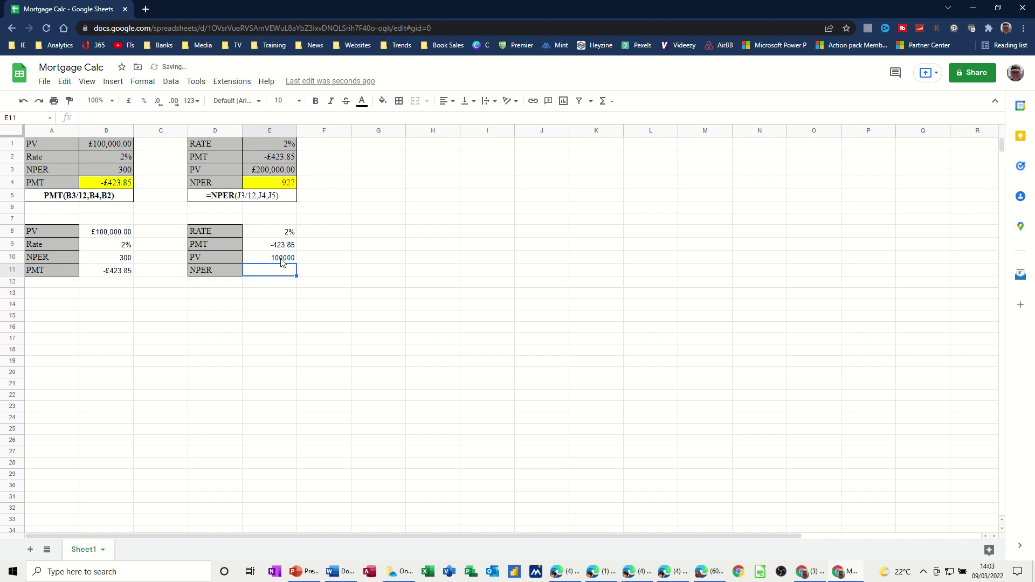
pyautogui.click(278, 260)
pyautogui.click(129, 101)
# Change the original NPER table's present value in E3 to £100,000
pyautogui.click(259, 173)
pyautogui.write('100000')
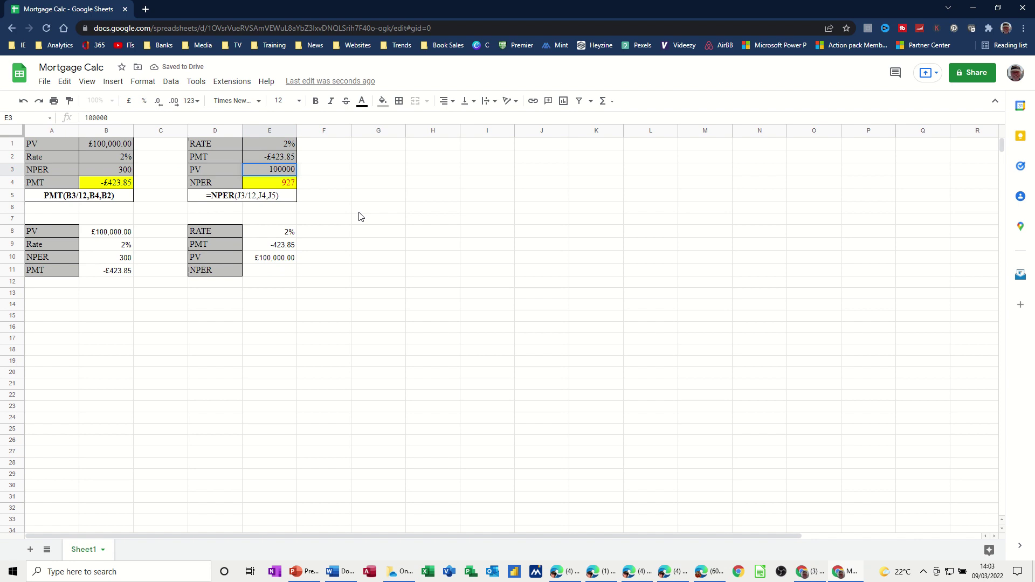
pyautogui.write('0')
pyautogui.click(266, 275)
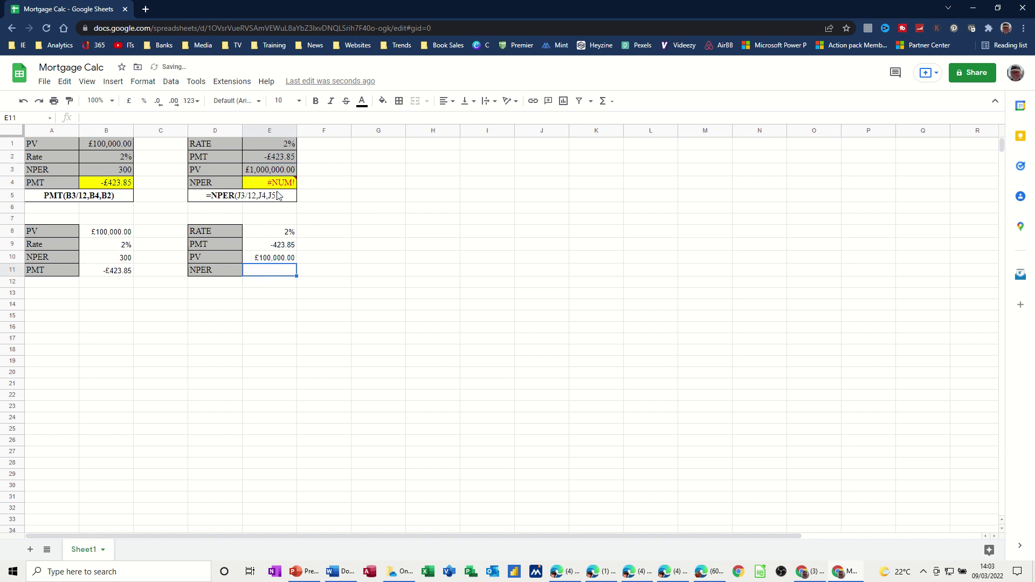
pyautogui.click(270, 170)
pyautogui.click(157, 120)
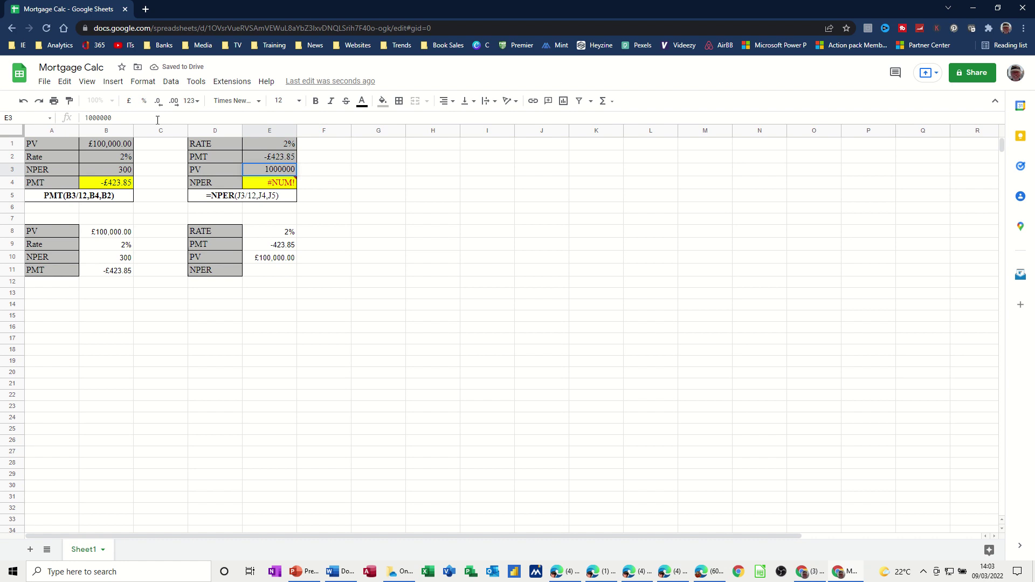
pyautogui.press('BackSpace')
pyautogui.press('Return')
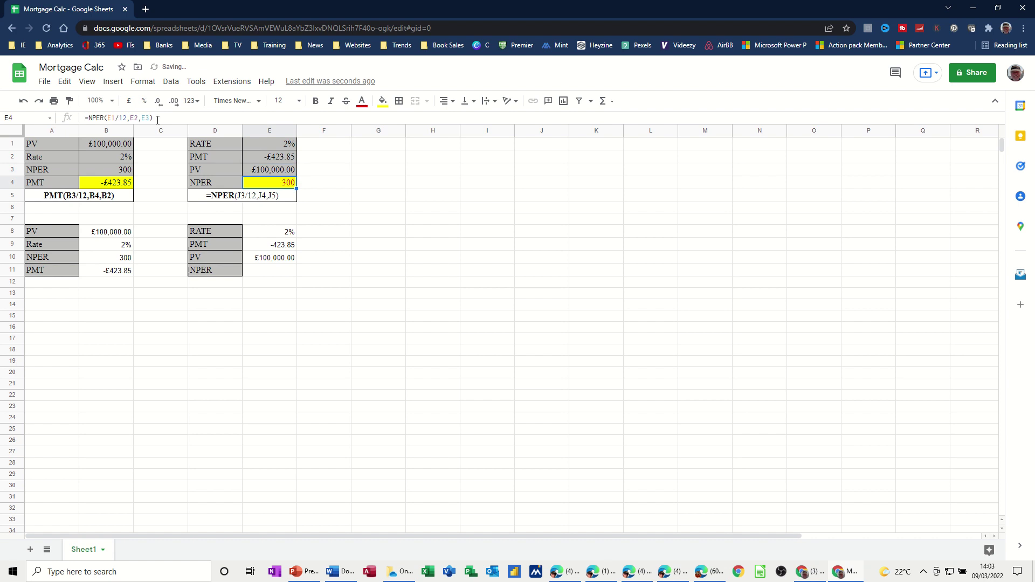
pyautogui.click(270, 273)
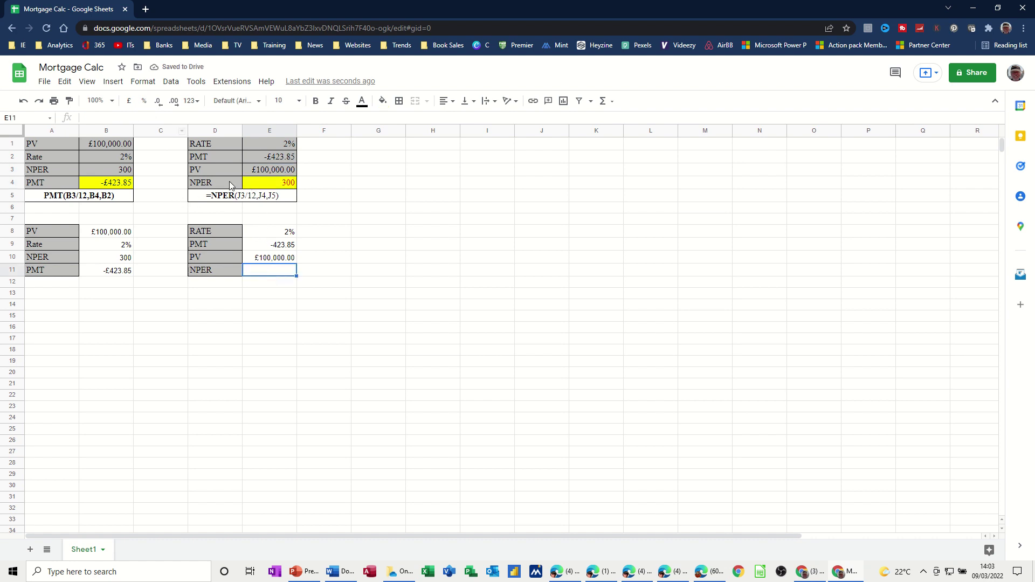
# Enter =nper(E8/12,E9,E10) in E11
pyautogui.write('=nper')
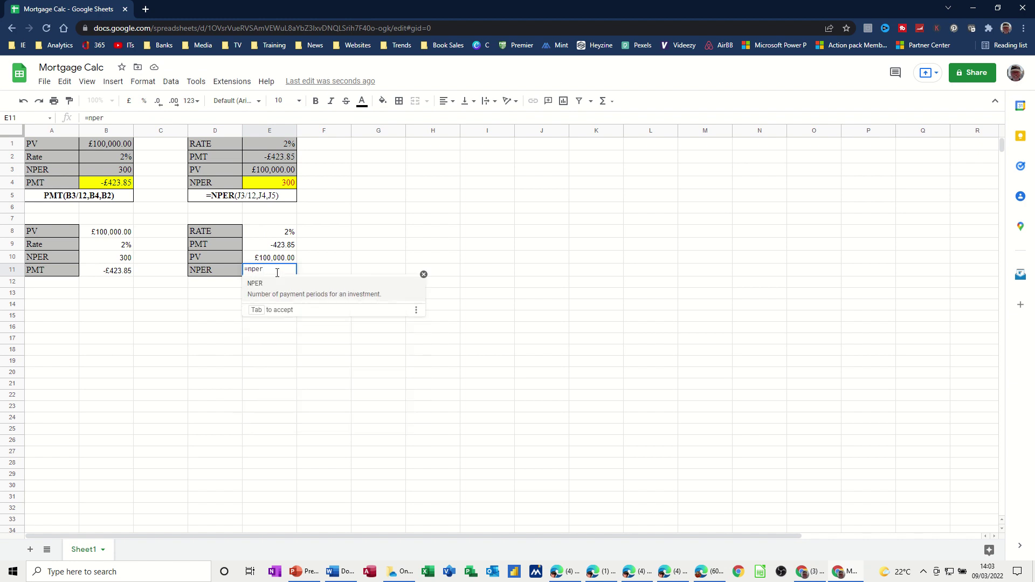
pyautogui.write('(')
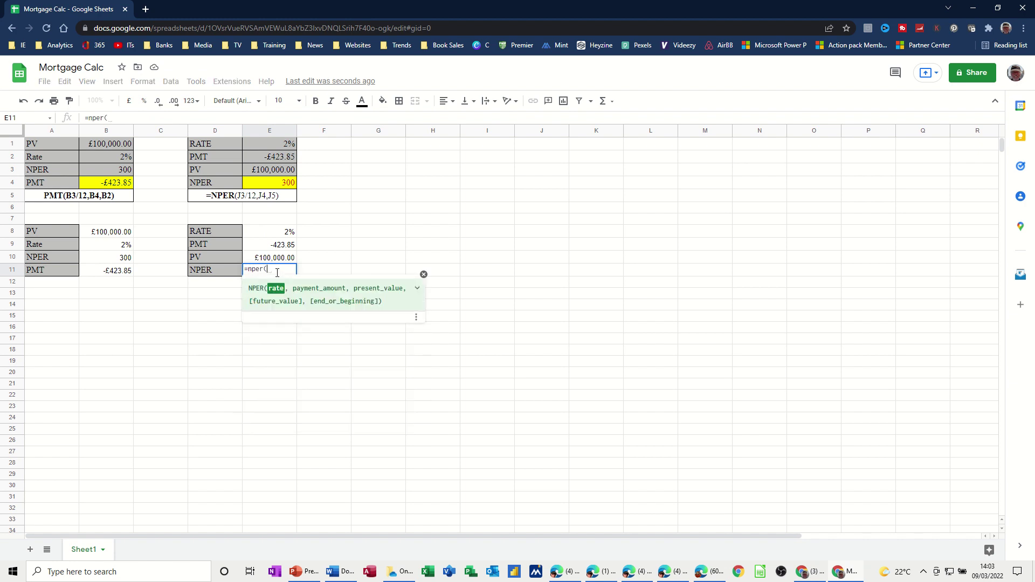
pyautogui.click(278, 235)
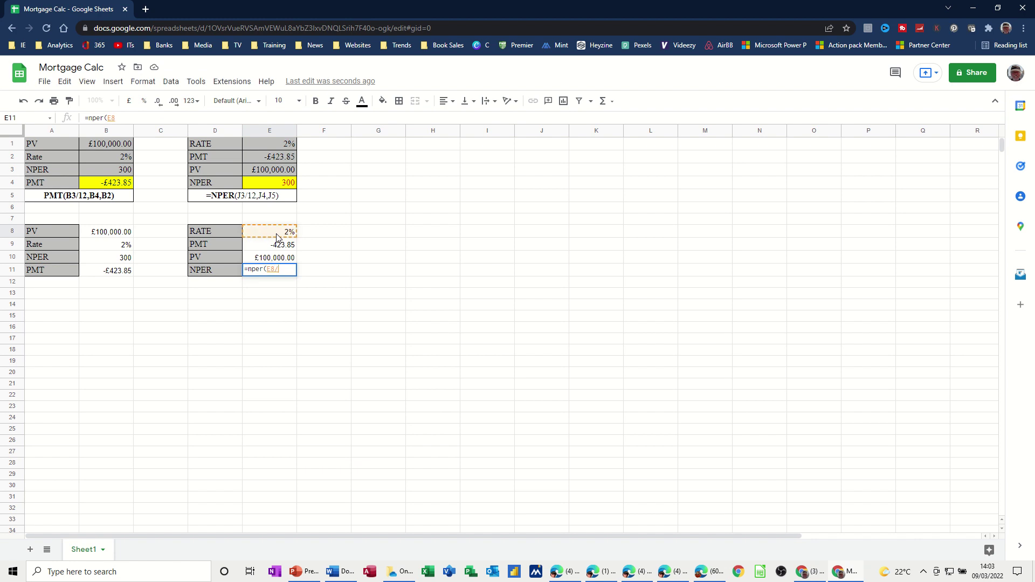
pyautogui.write('/12')
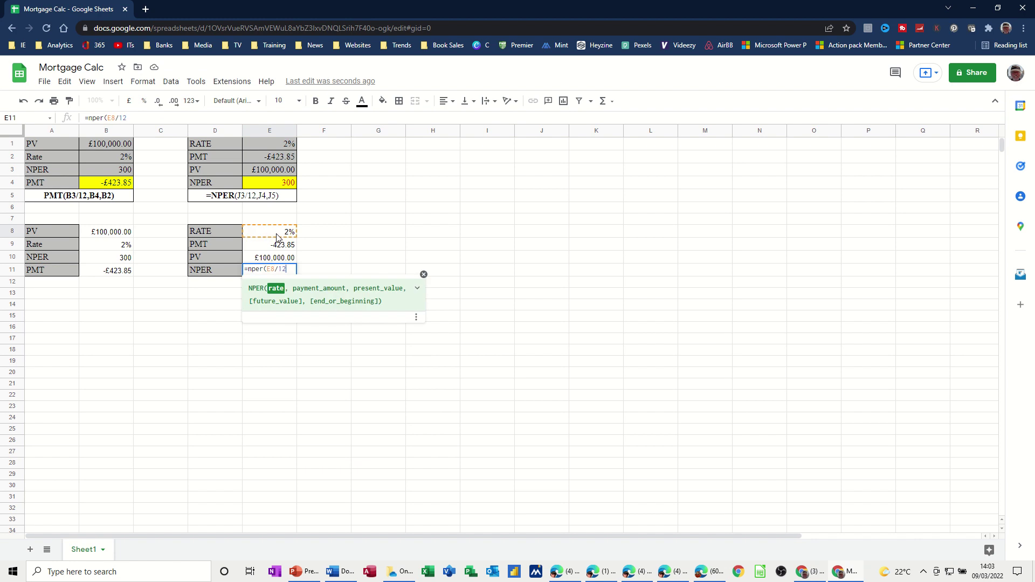
pyautogui.write(',')
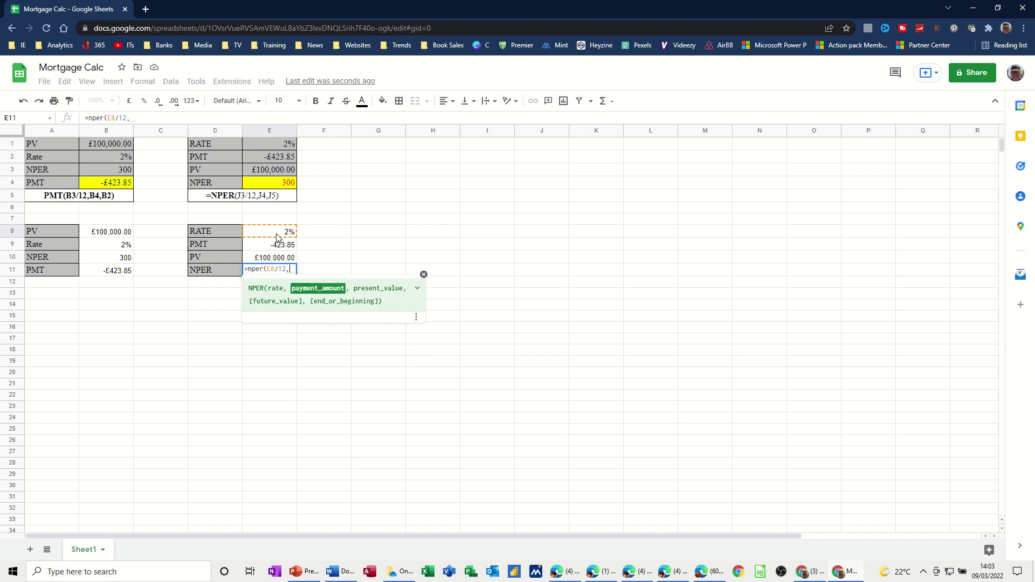
pyautogui.click(268, 248)
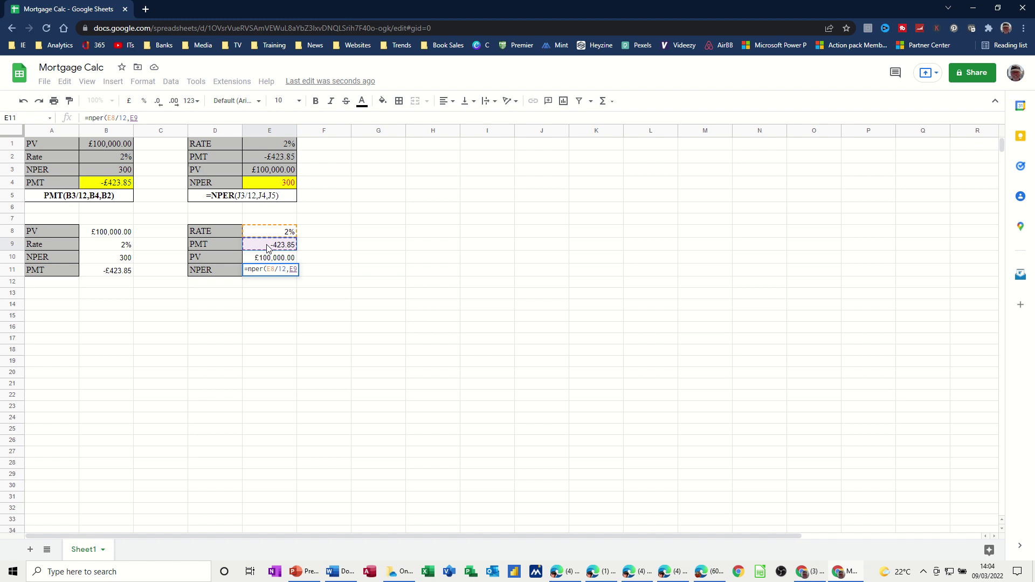
pyautogui.write(',')
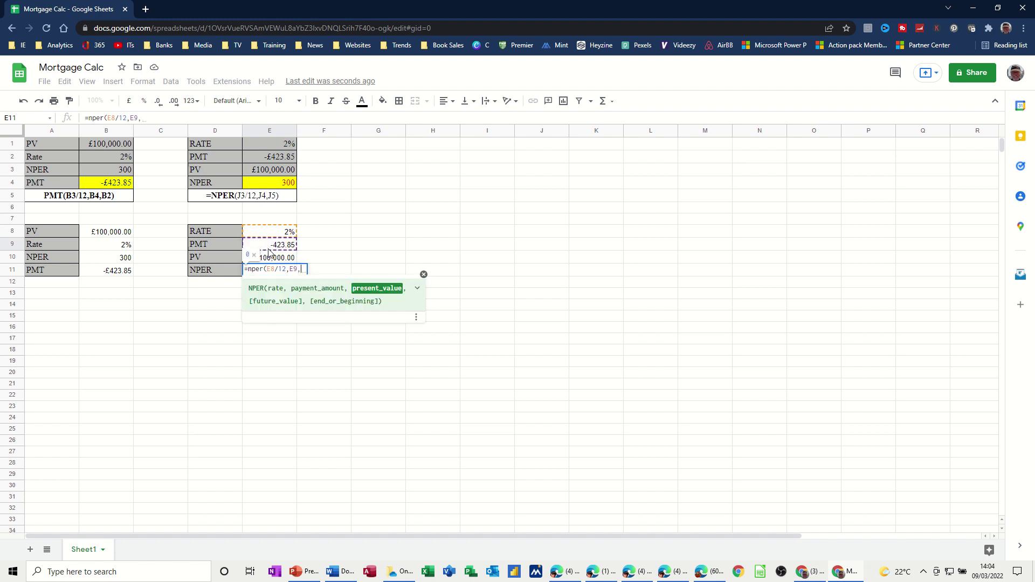
pyautogui.click(272, 256)
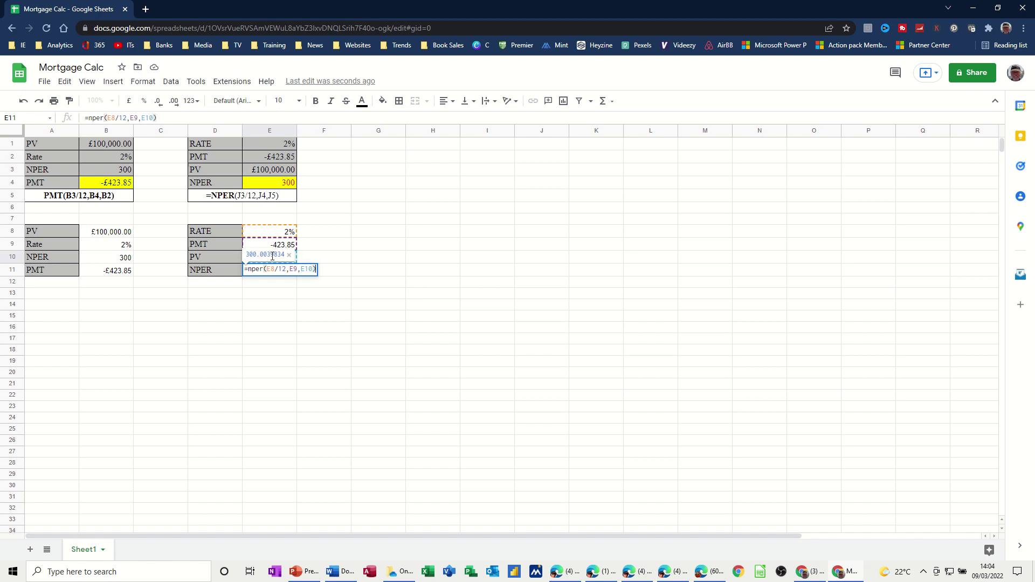
pyautogui.press('Return')
pyautogui.press('Up')
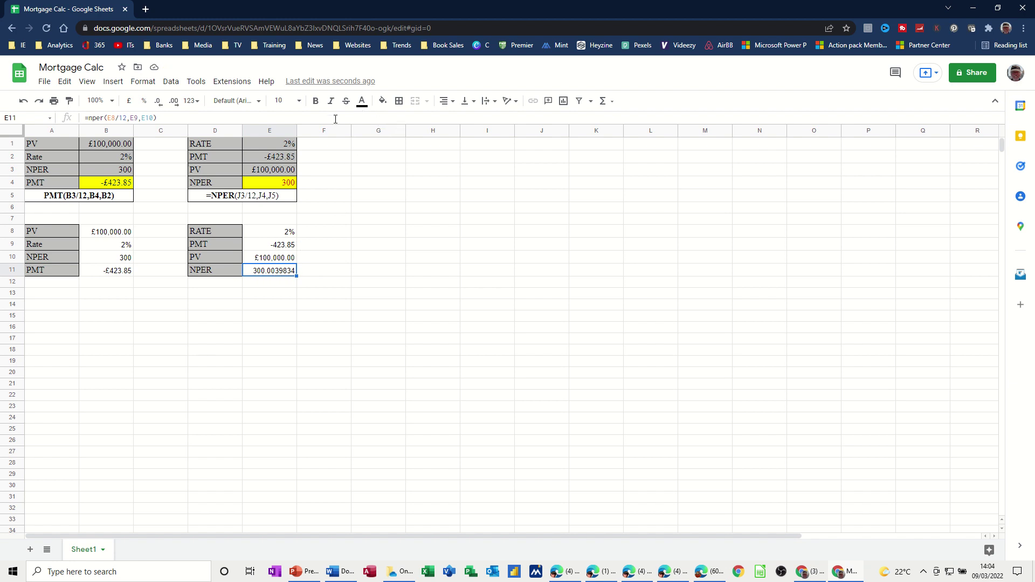
# Reduce E11's decimal places until it shows 300
pyautogui.click(160, 102)
pyautogui.click(160, 102)
pyautogui.click(160, 102)
pyautogui.click(160, 102)
pyautogui.click(159, 102)
pyautogui.click(160, 102)
pyautogui.click(159, 102)
pyautogui.click(332, 293)
pyautogui.click(233, 81)
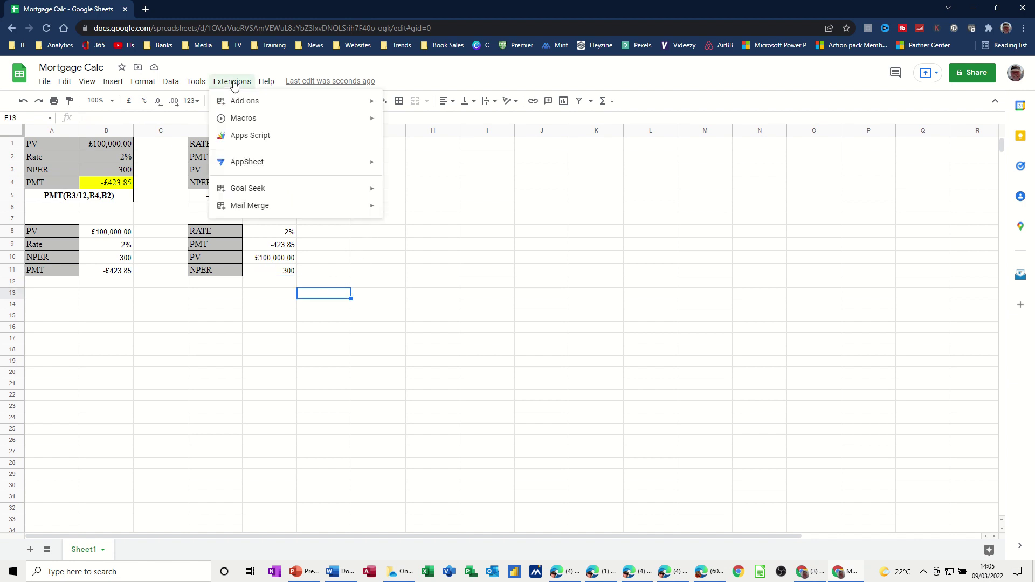
pyautogui.moveTo(262, 192)
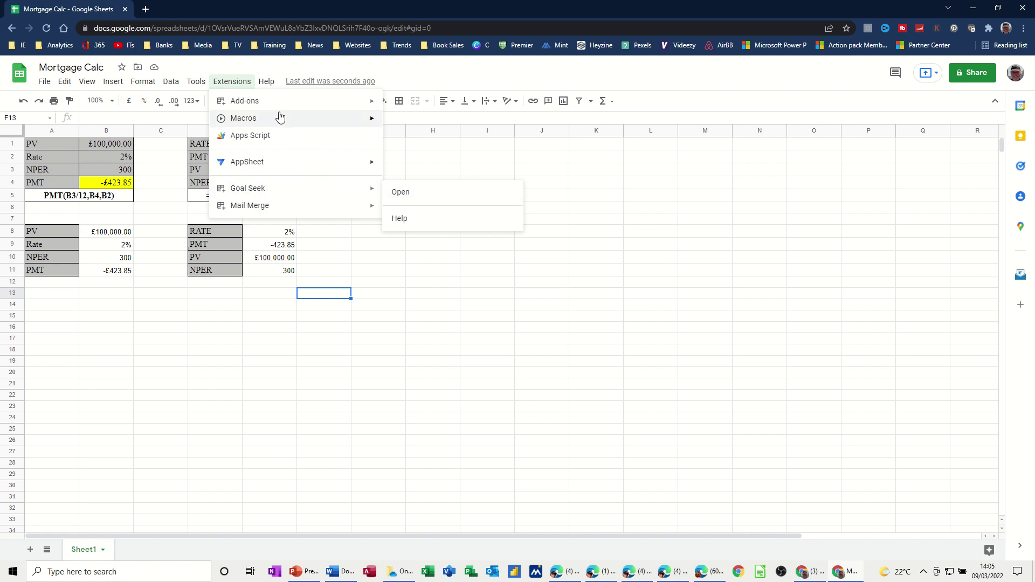
pyautogui.moveTo(270, 103)
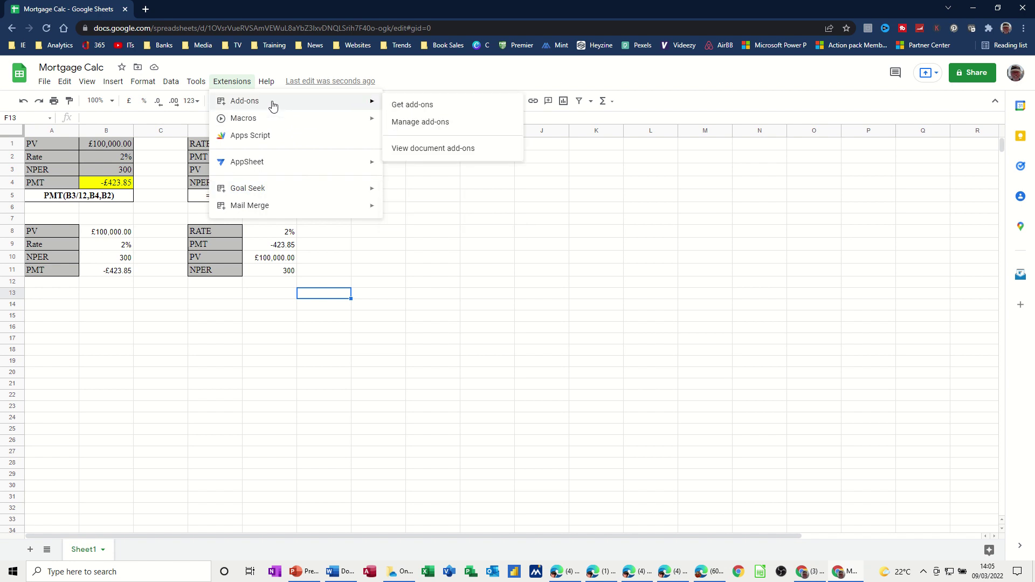
pyautogui.click(401, 106)
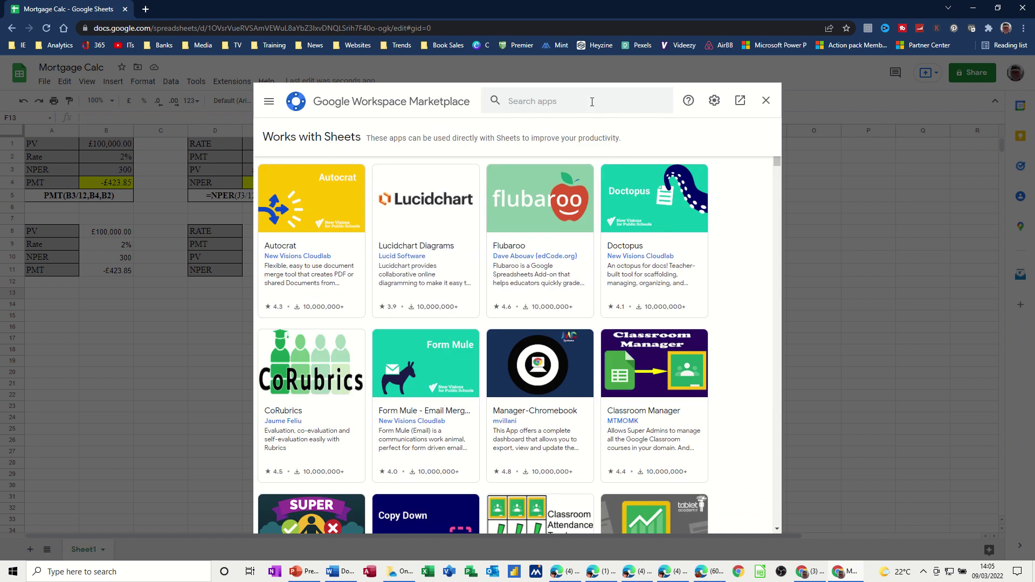
pyautogui.click(591, 102)
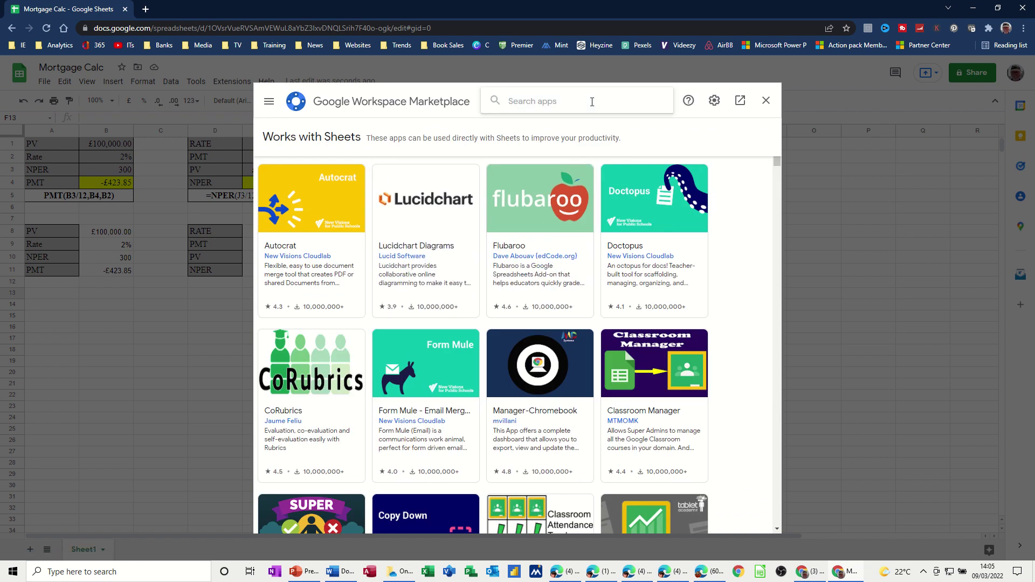
pyautogui.write('go')
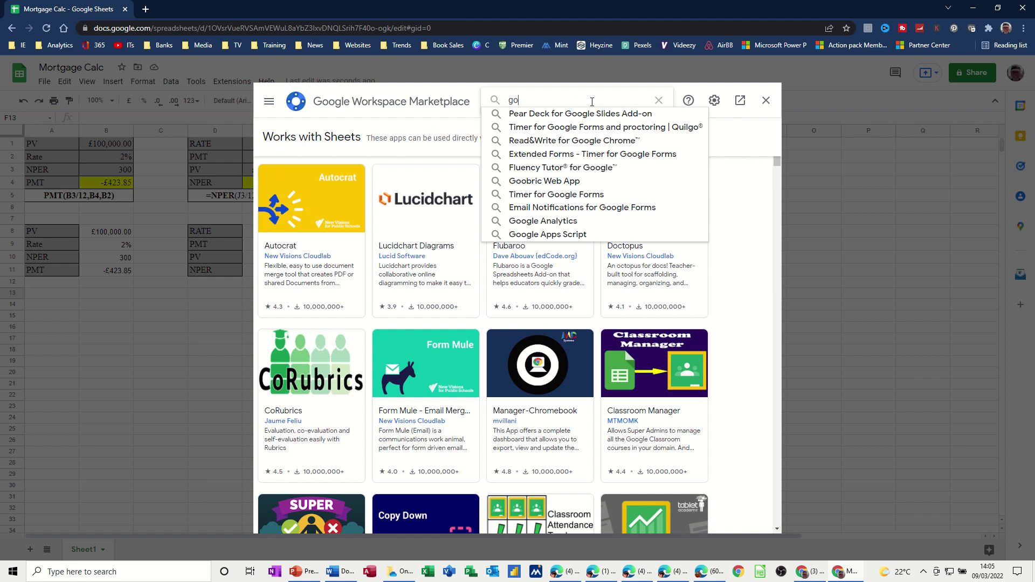
pyautogui.write('al')
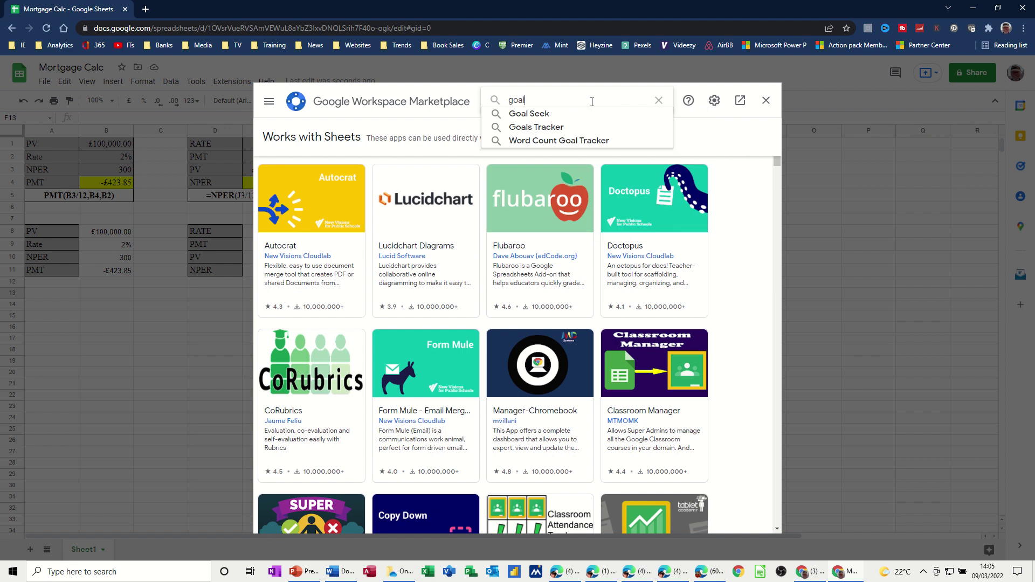
pyautogui.click(548, 114)
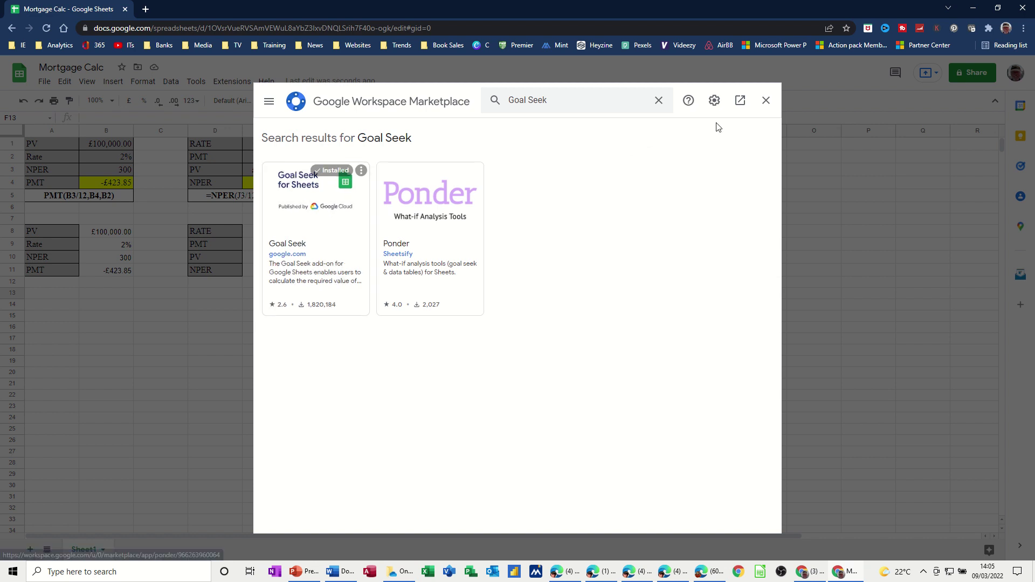
pyautogui.click(766, 102)
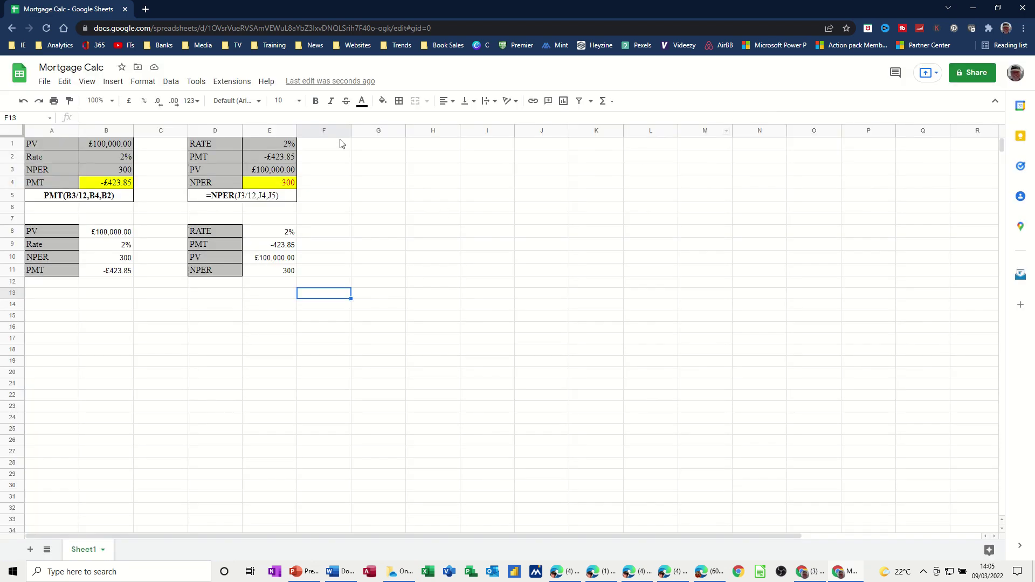
# Launch the Goal Seek add-on from the Extensions menu
pyautogui.click(240, 83)
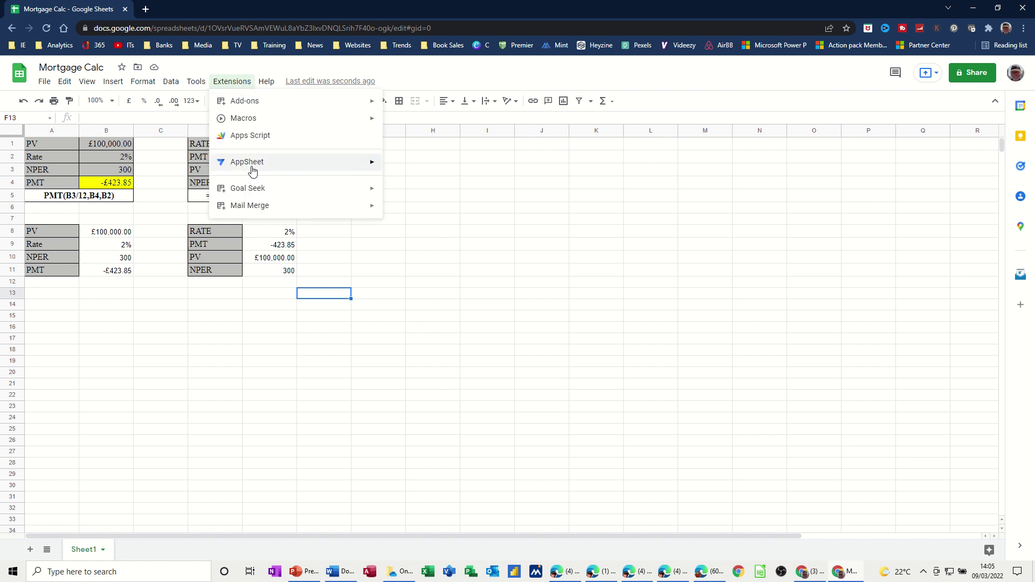
pyautogui.moveTo(240, 190)
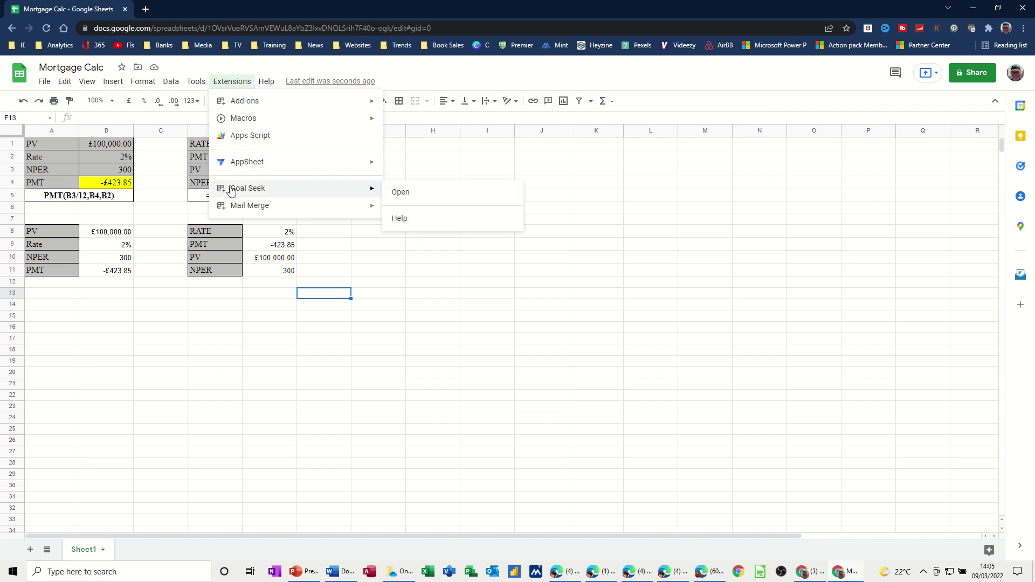
pyautogui.click(406, 199)
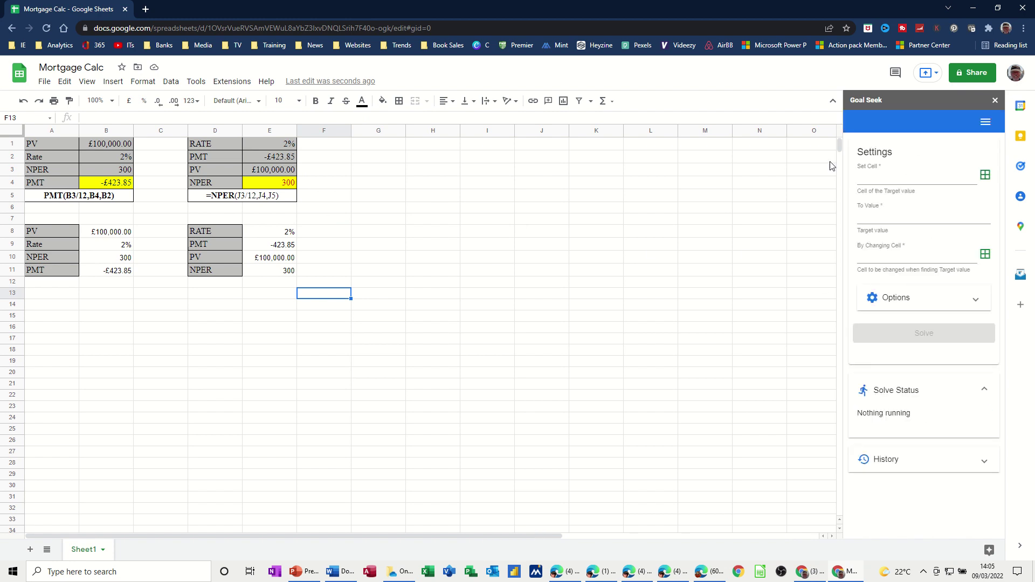
# Set E4 as the target cell, 250 as the target value, and E2 as the cell to change
pyautogui.click(274, 186)
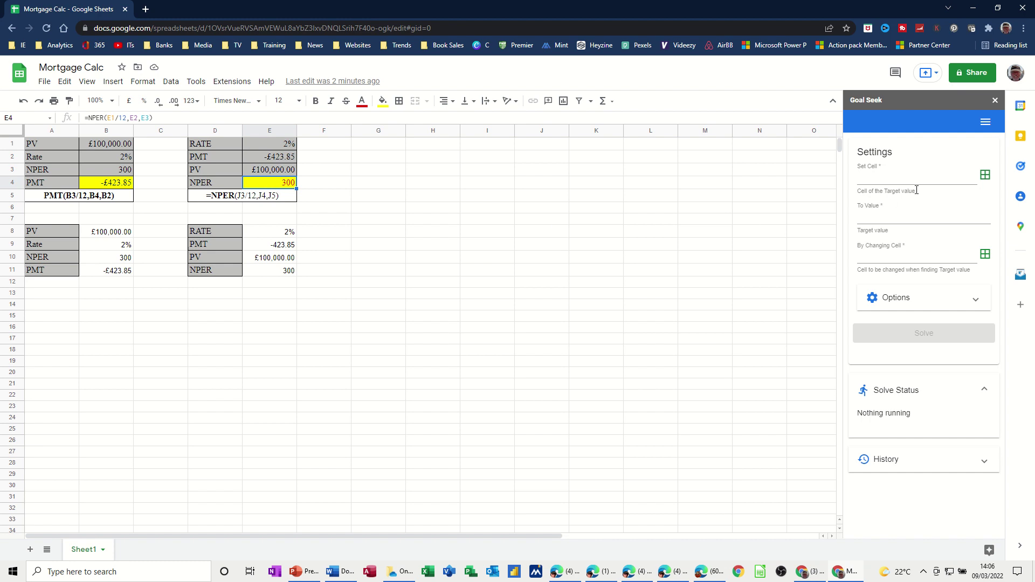
pyautogui.click(984, 176)
pyautogui.click(874, 220)
pyautogui.click(866, 256)
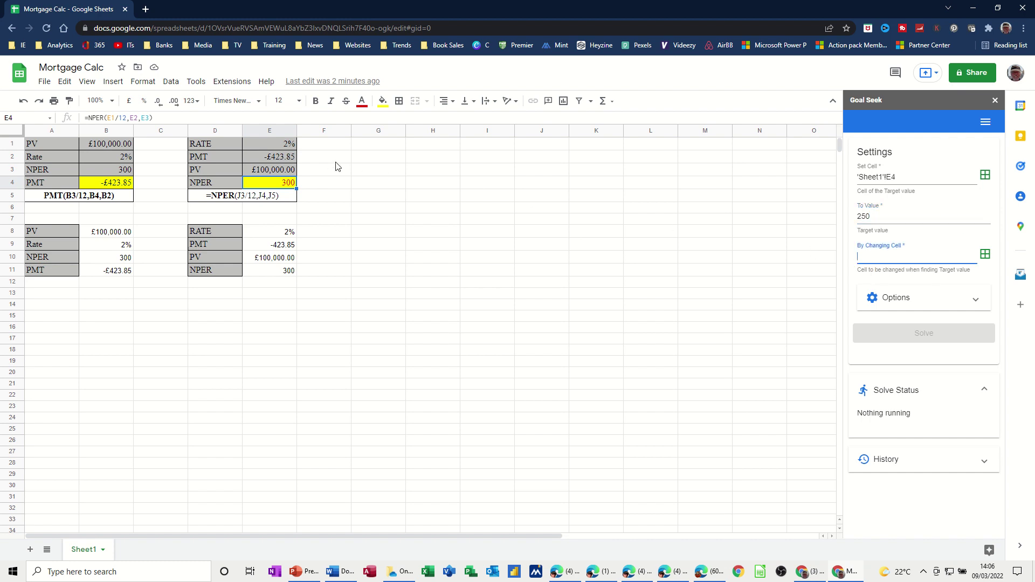
pyautogui.click(276, 158)
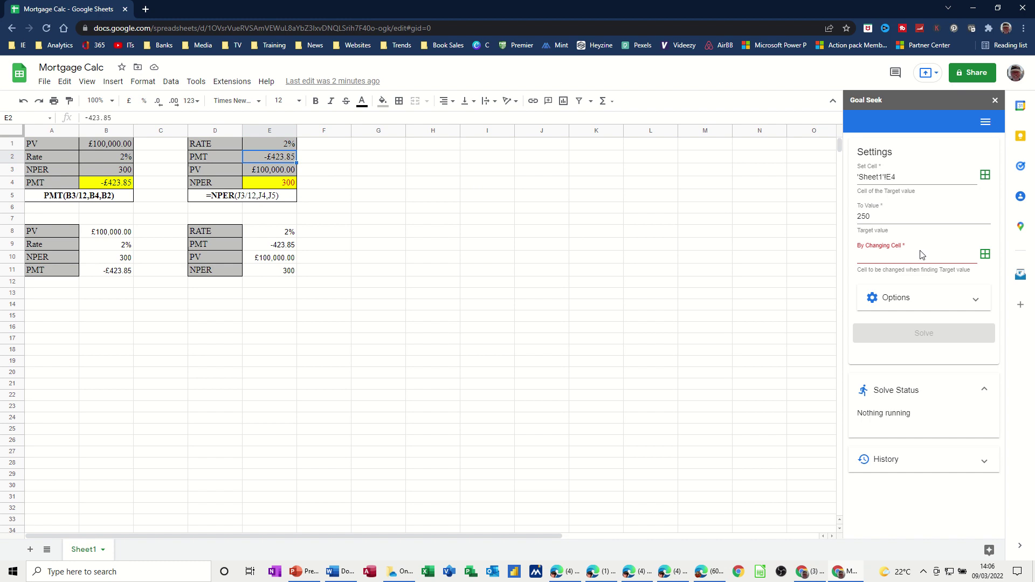
pyautogui.click(984, 254)
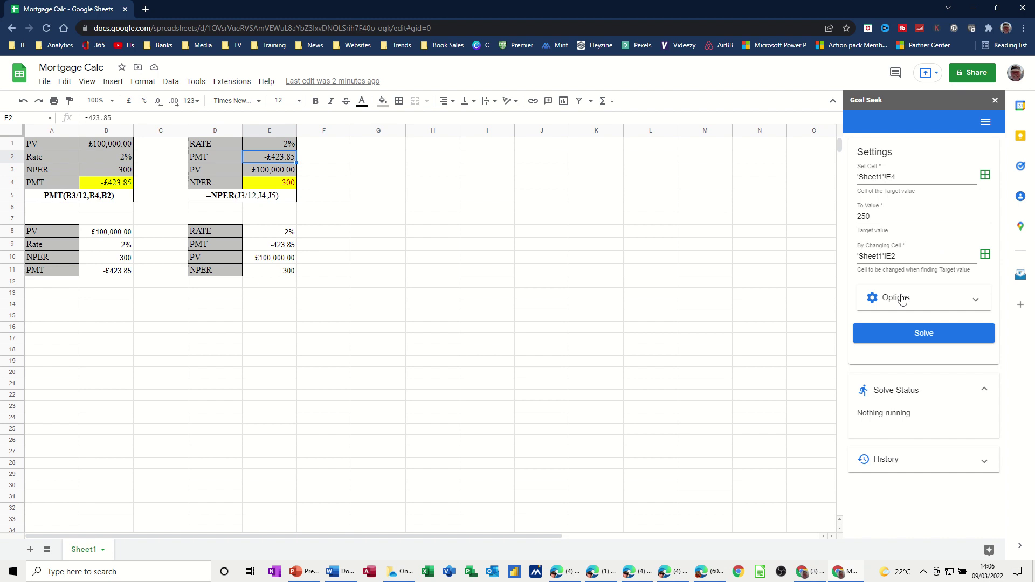
# Run Goal Seek to bring E4 to 250 periods by adjusting the payment in E2
pyautogui.click(912, 334)
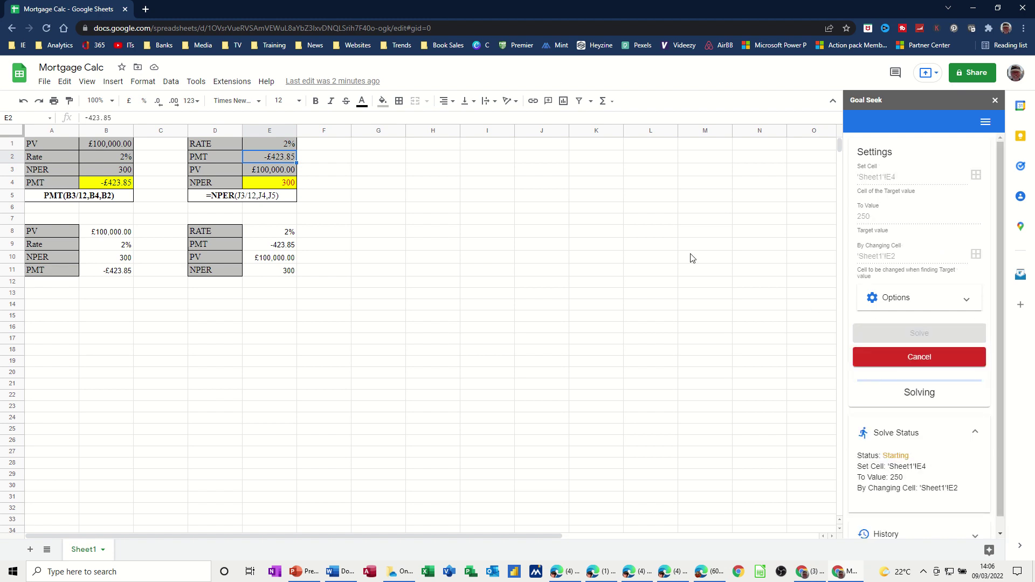